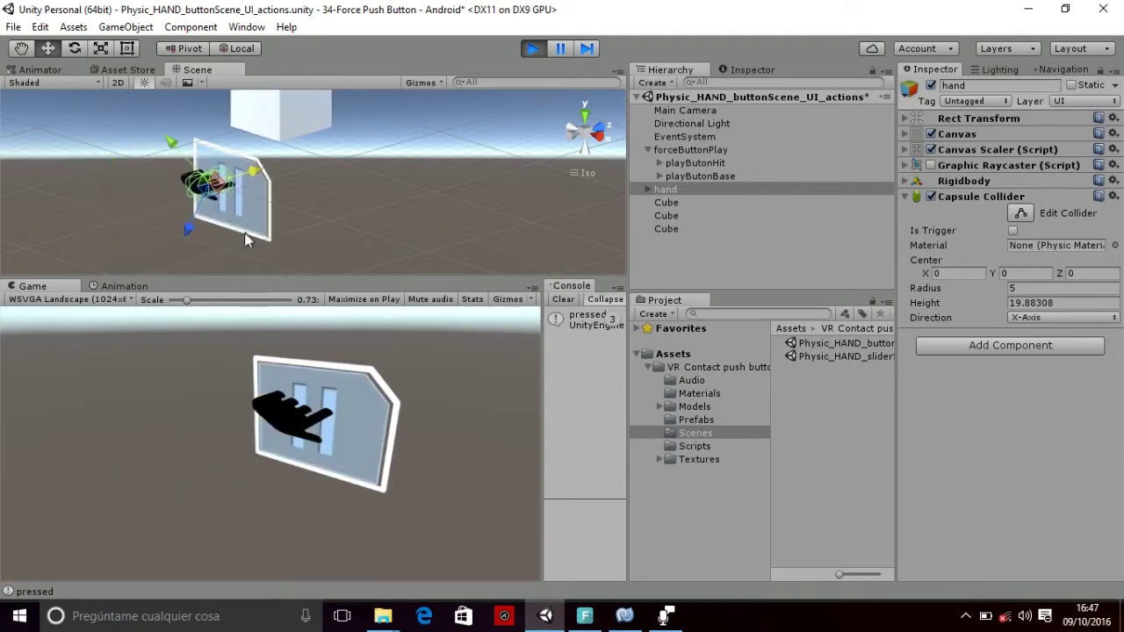
Step: Select playButonBase alone to show its Force Button script with the spawnCube action
click(689, 151)
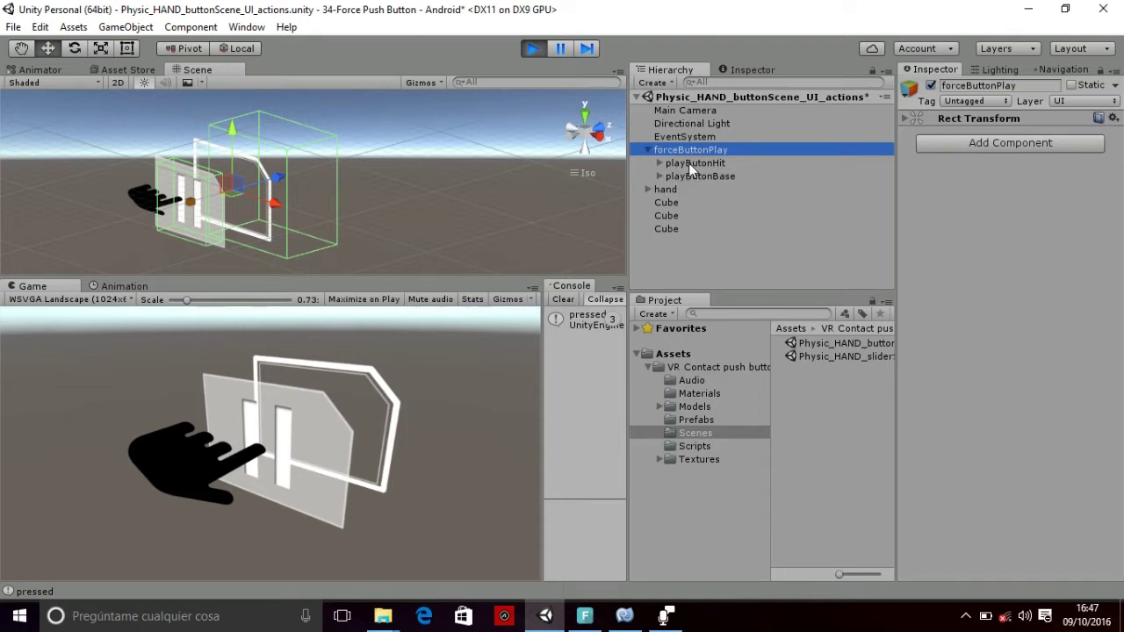
ctrl+click(690, 163)
ctrl+click(705, 176)
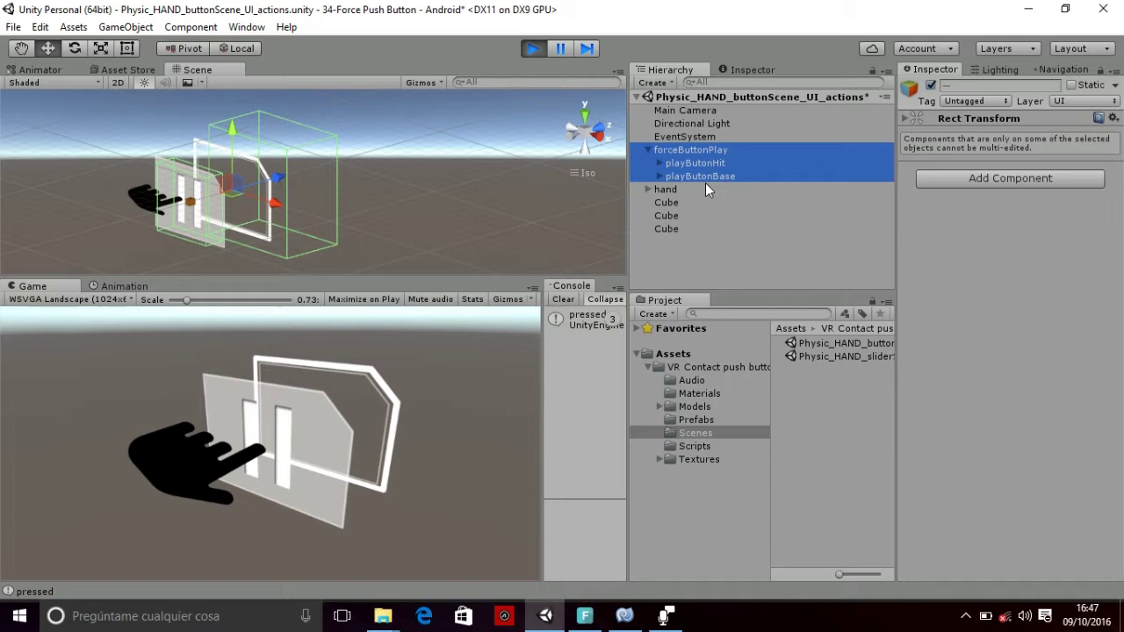
click(673, 176)
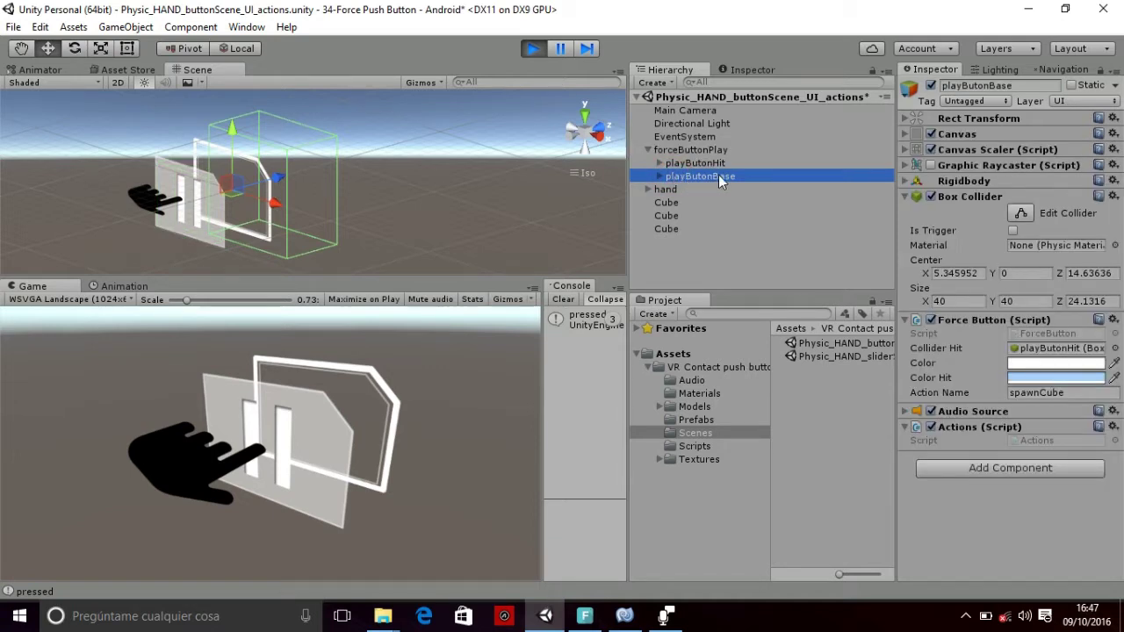
Step: Set the button's Color Hit to pink
click(1033, 378)
drag(639, 234, 639, 200)
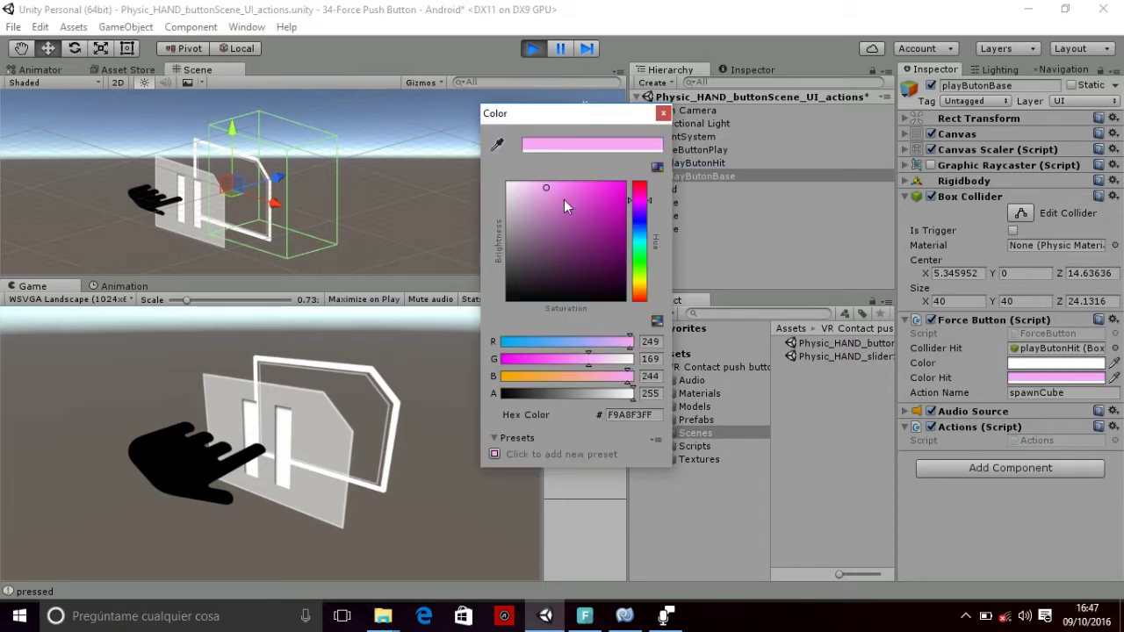
click(467, 36)
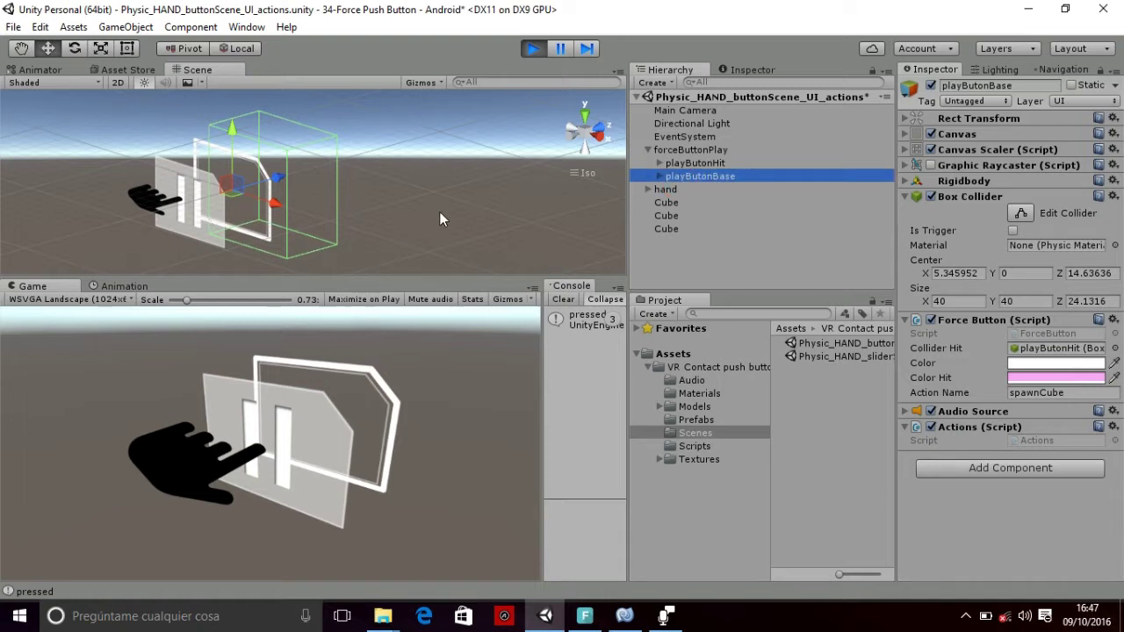
Step: Move the hand along X into the button to spawn another cube
click(648, 188)
click(663, 189)
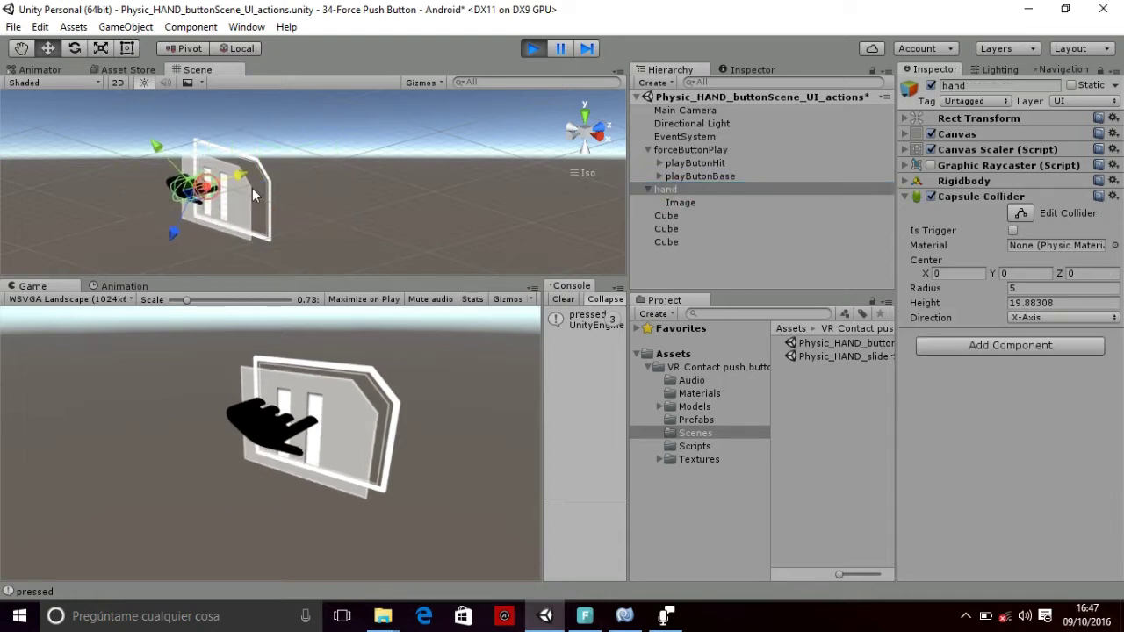
drag(252, 188, 214, 185)
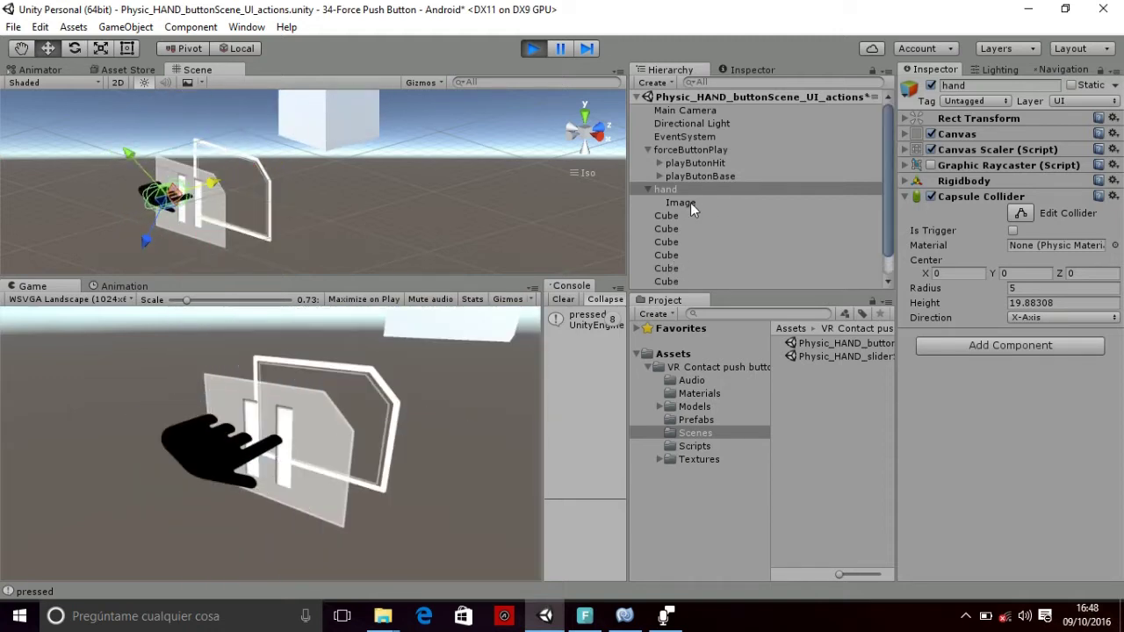
click(700, 176)
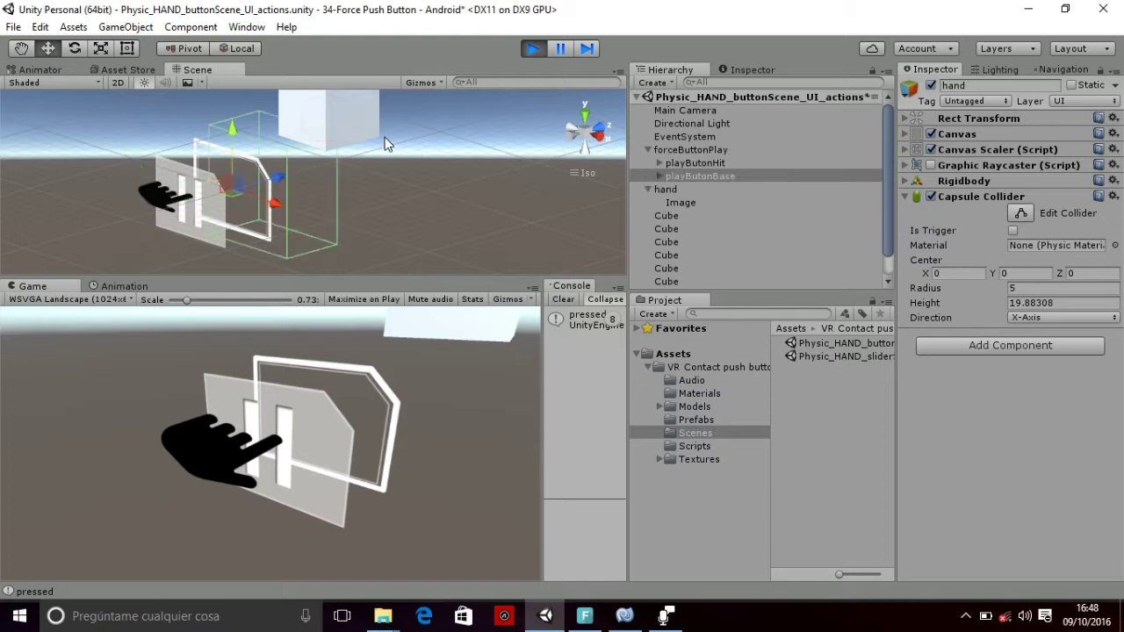
Step: Delete all the spawned Cube objects from the Hierarchy
click(673, 218)
scroll(679, 255, down, 1)
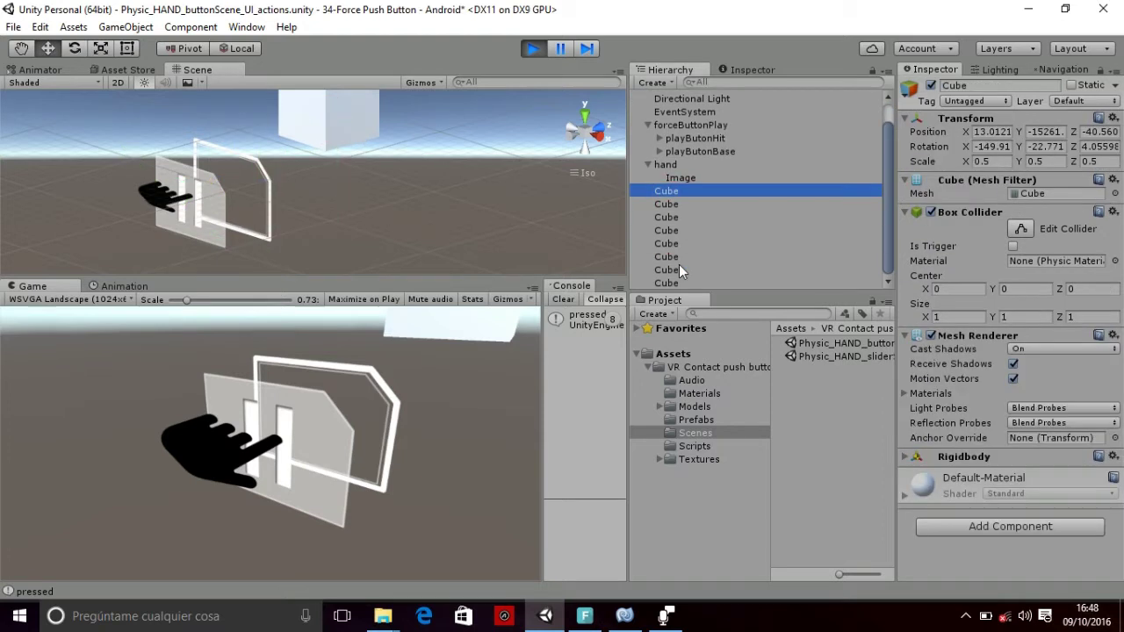
shift+click(670, 281)
key(Delete)
click(685, 188)
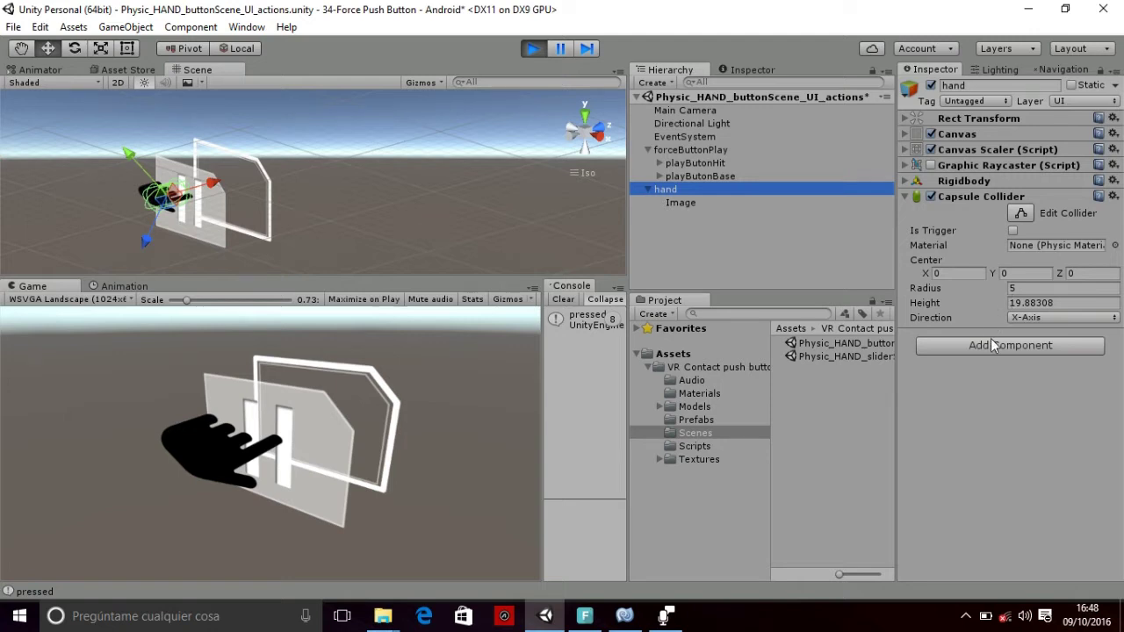
Step: Set playButonBase's Action Name to none and push the hand into the button
click(700, 176)
click(1052, 393)
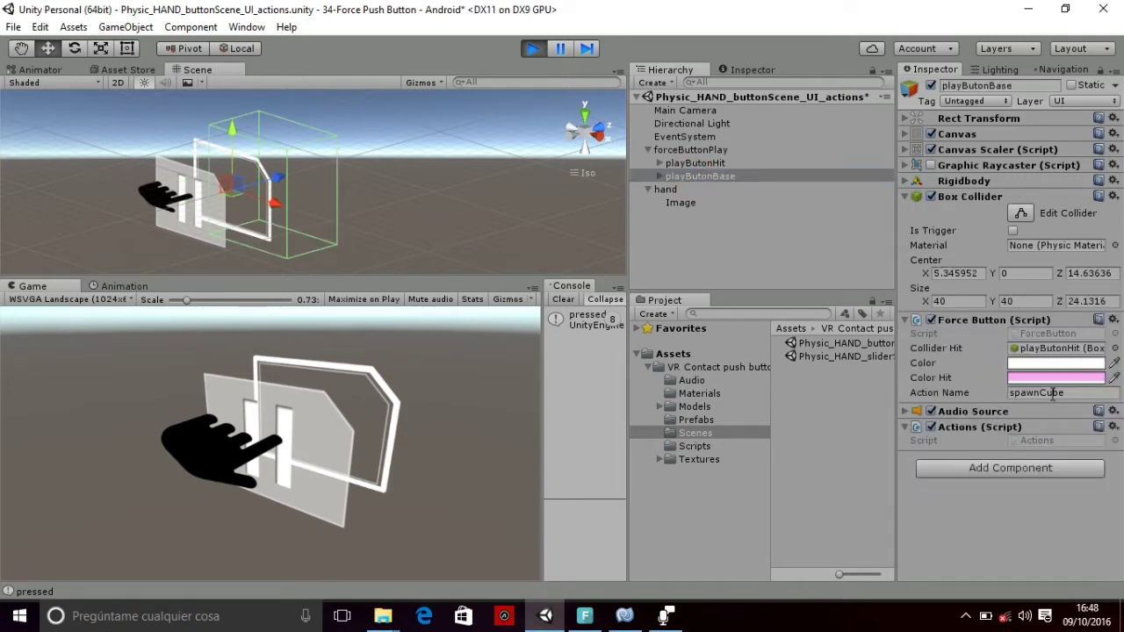
text(none)
key(Return)
click(678, 191)
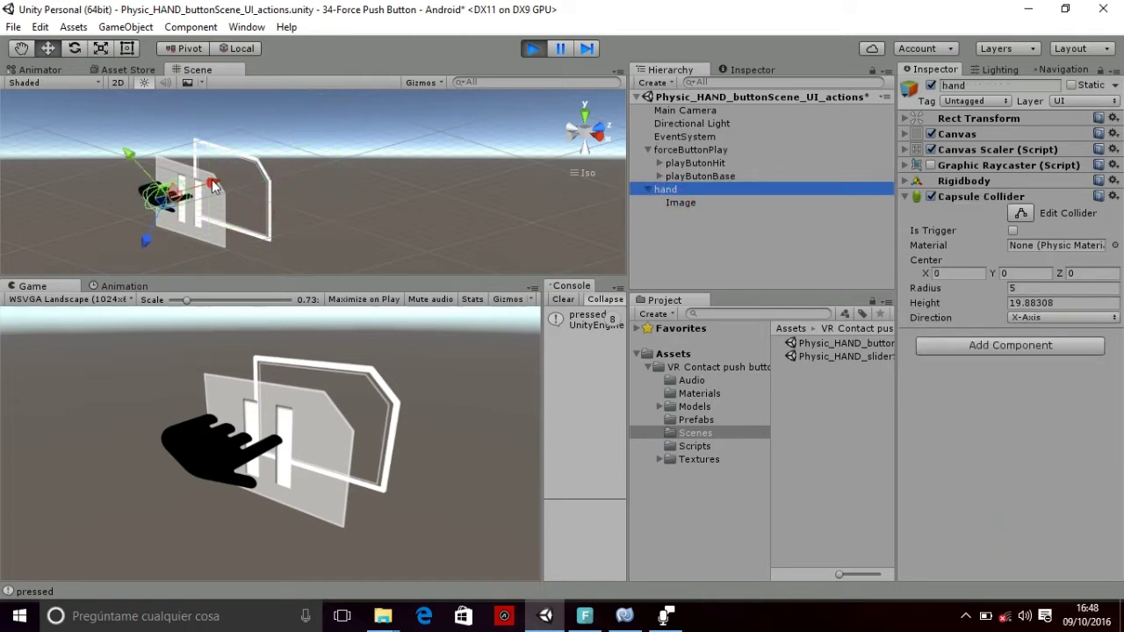
drag(216, 188, 223, 253)
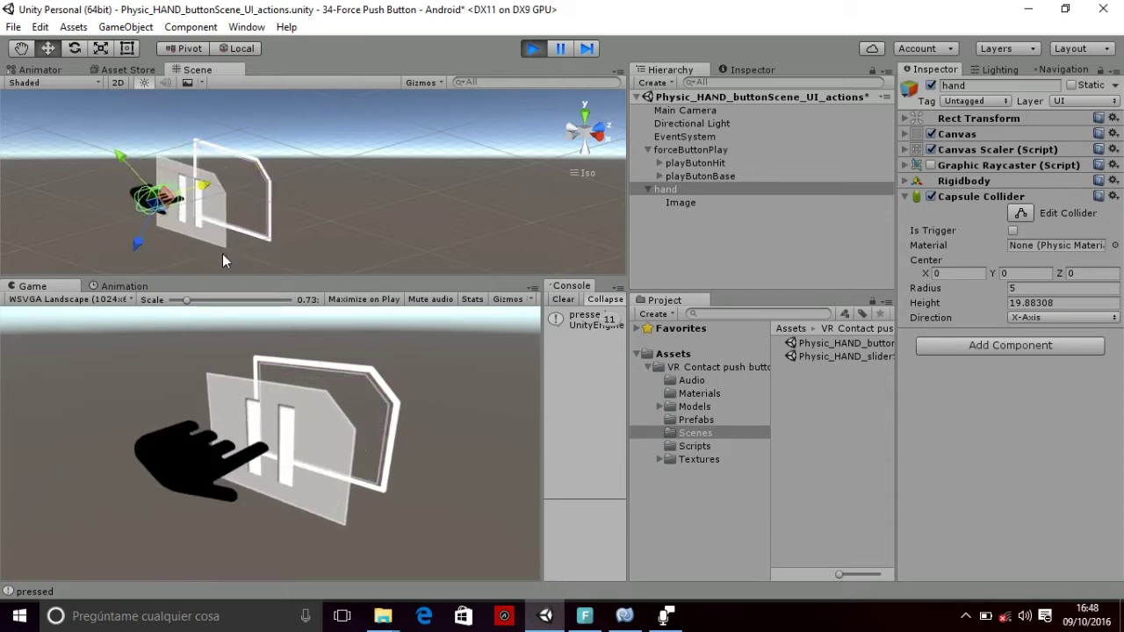
Step: Change playButonBase's Force Button Action Name from none to yourFunction
click(685, 203)
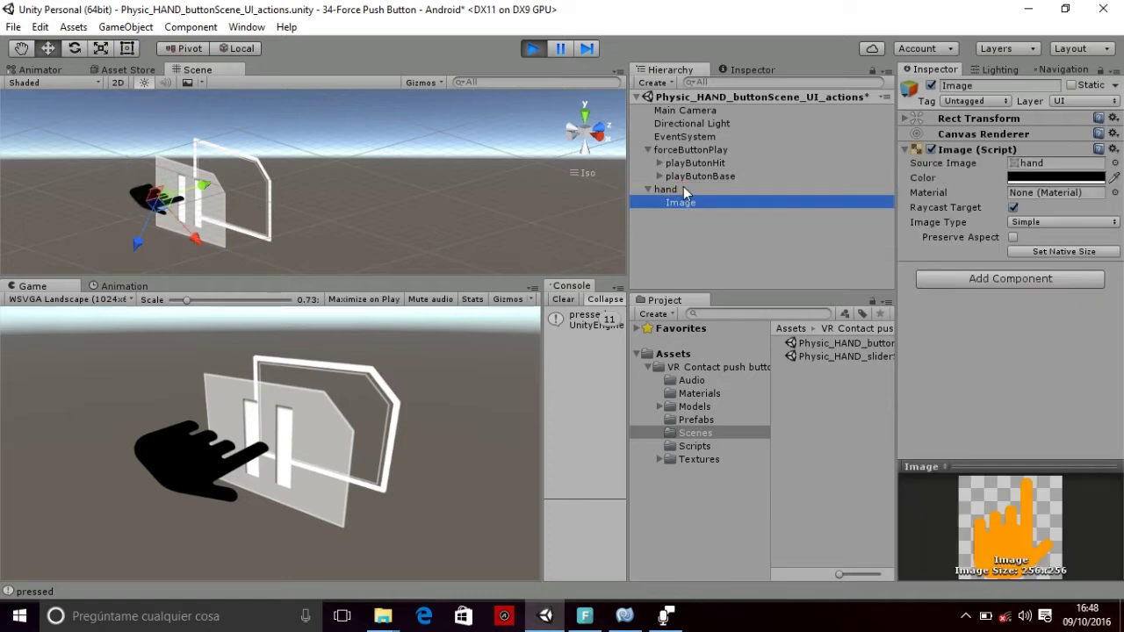
click(683, 188)
click(724, 176)
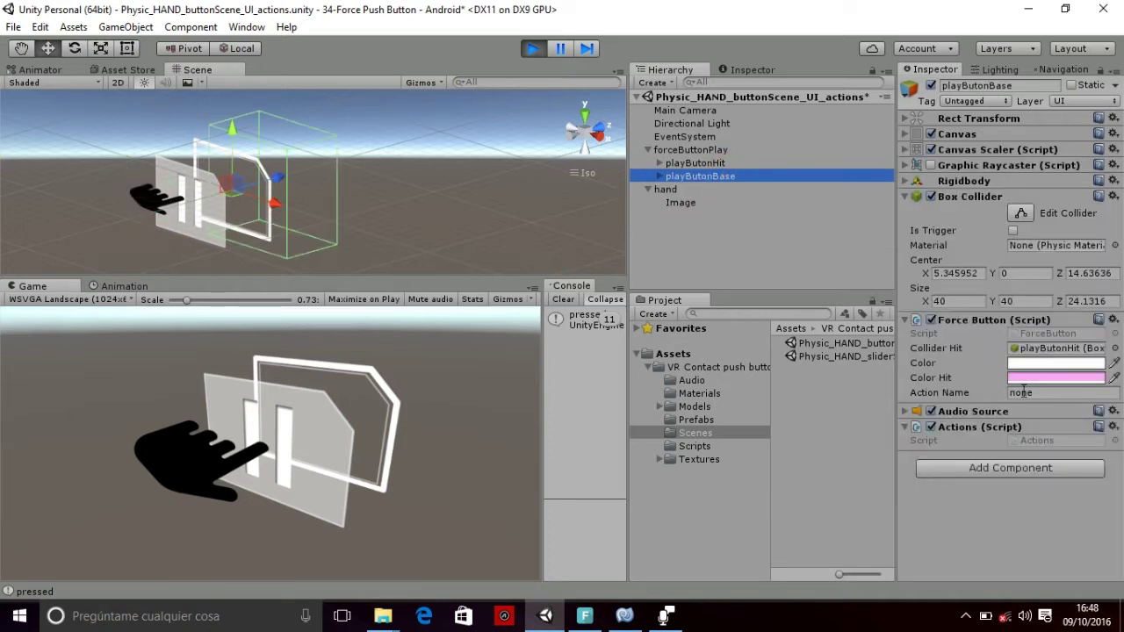
click(1023, 392)
text(you)
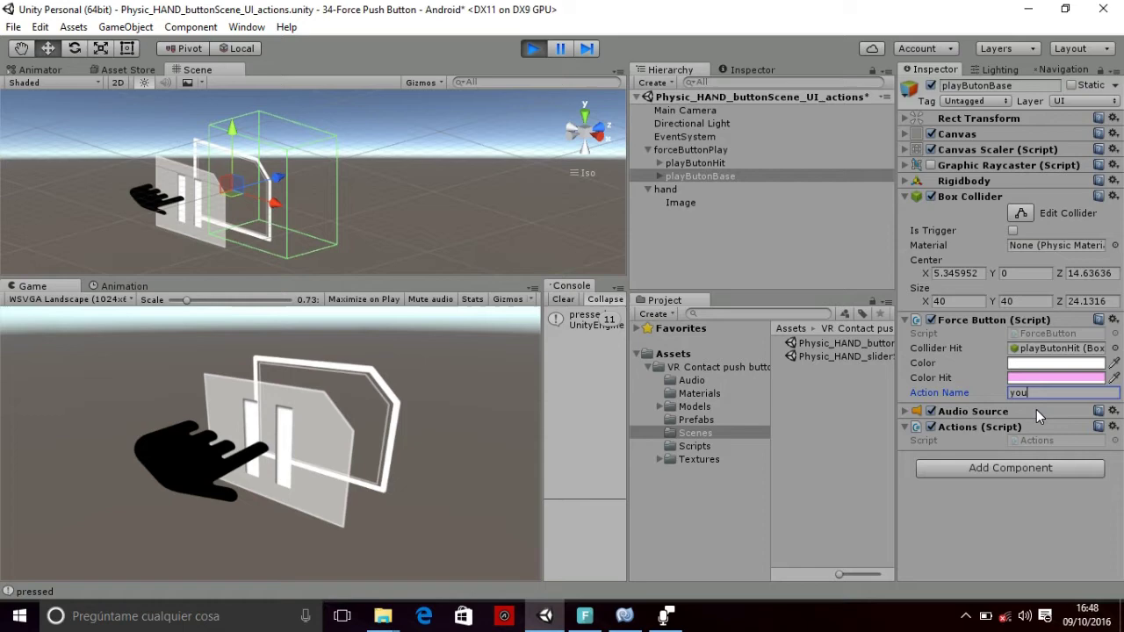
text(rFunction)
click(1005, 525)
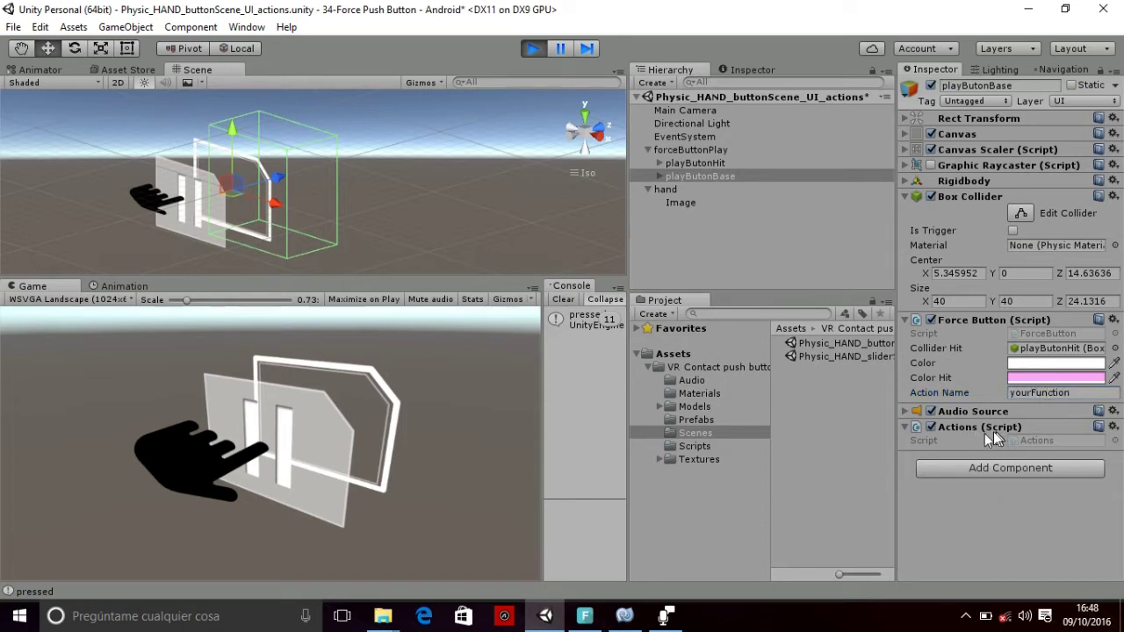
Step: In Actions.cs, capitalise the F so the branch checks for "yourFunction"
click(620, 619)
click(484, 426)
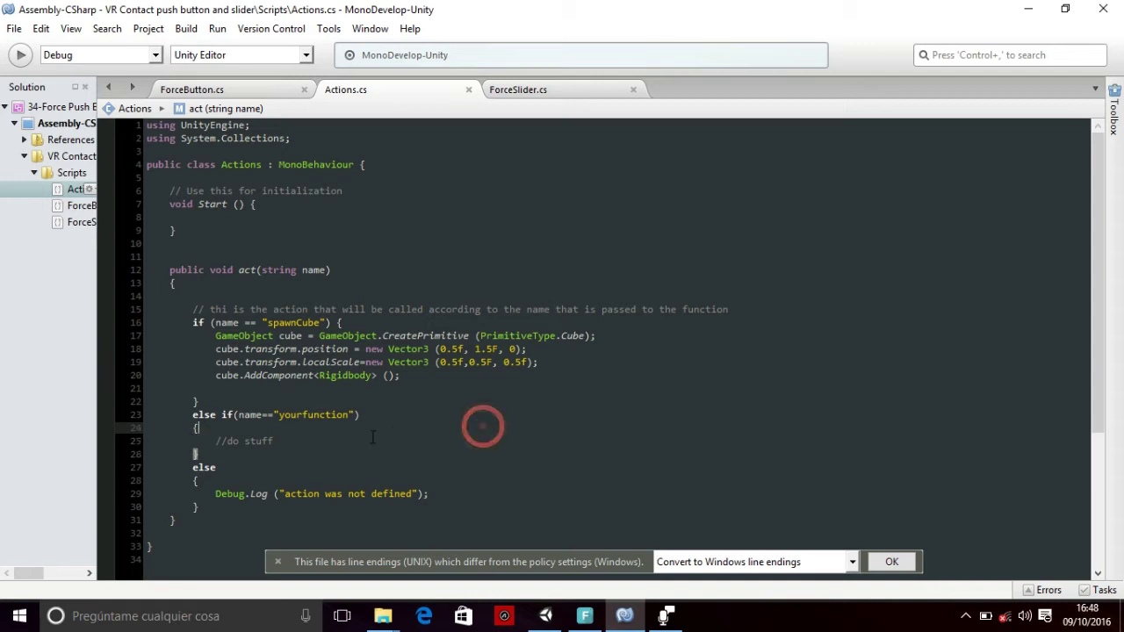
click(304, 414)
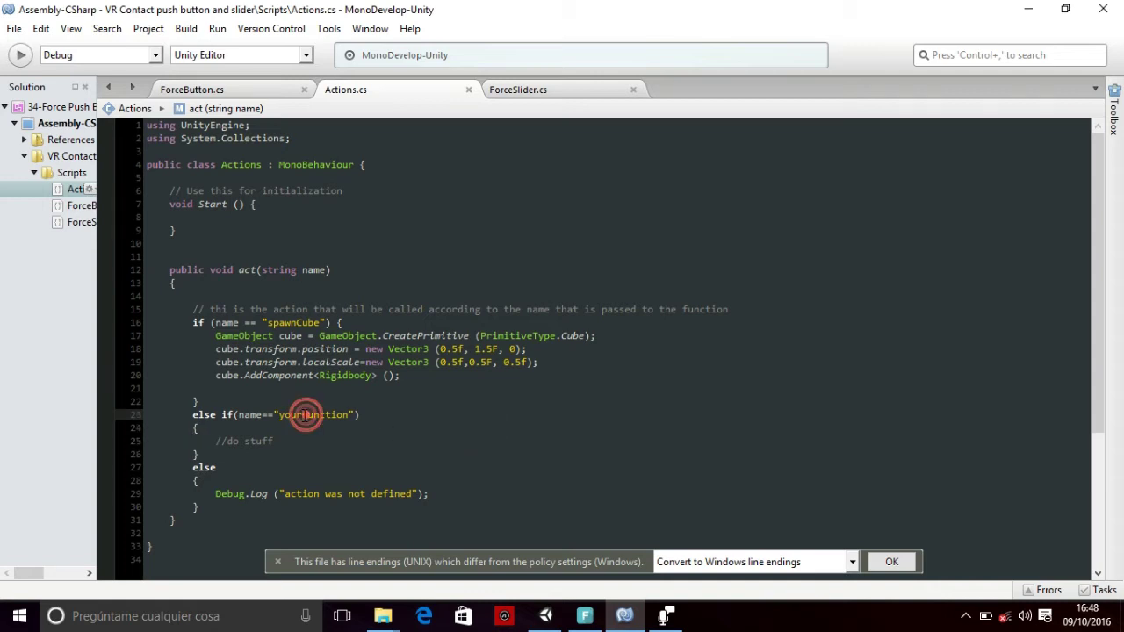
key(BackSpace)
text(F)
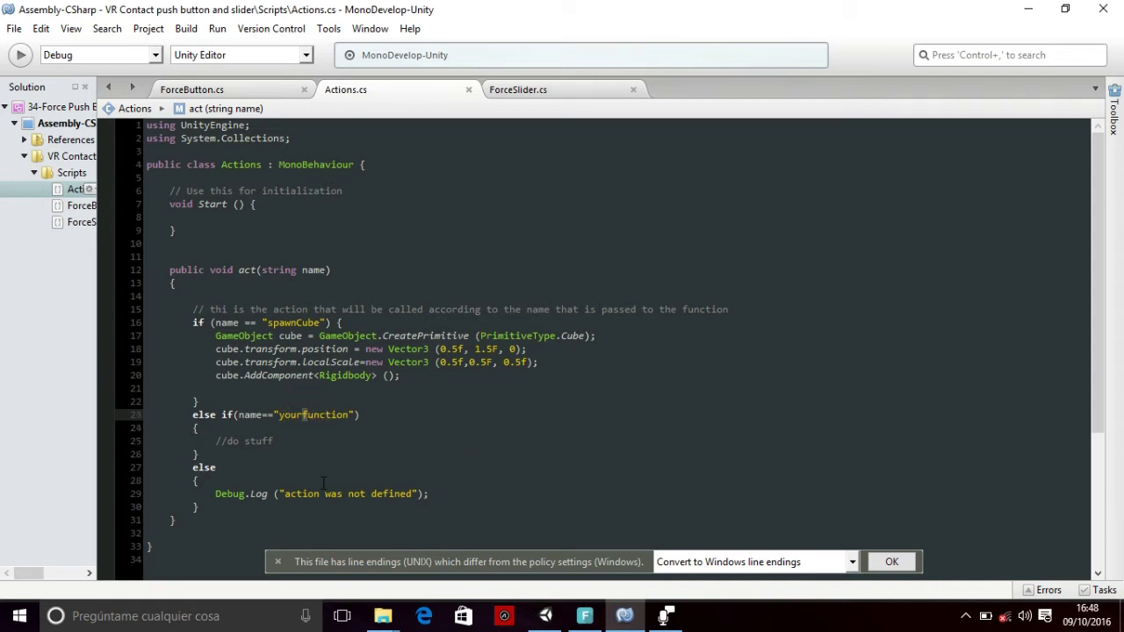
key(Delete)
text(F)
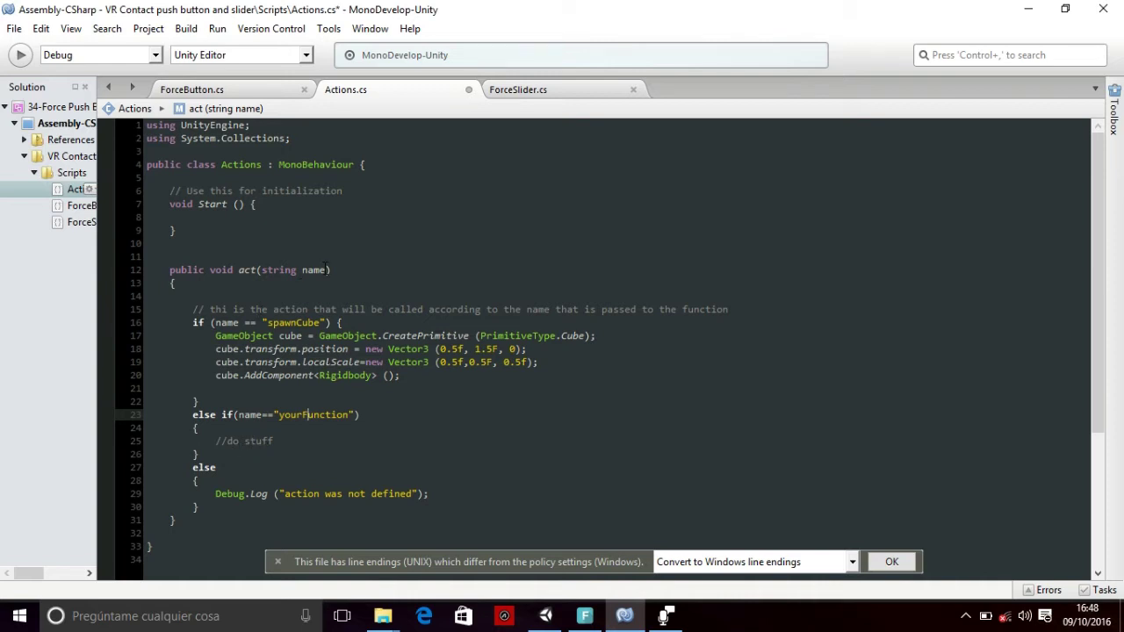
Step: Highlight the parameter type in act's signature, then switch to ForceButton.cs
drag(304, 269, 263, 269)
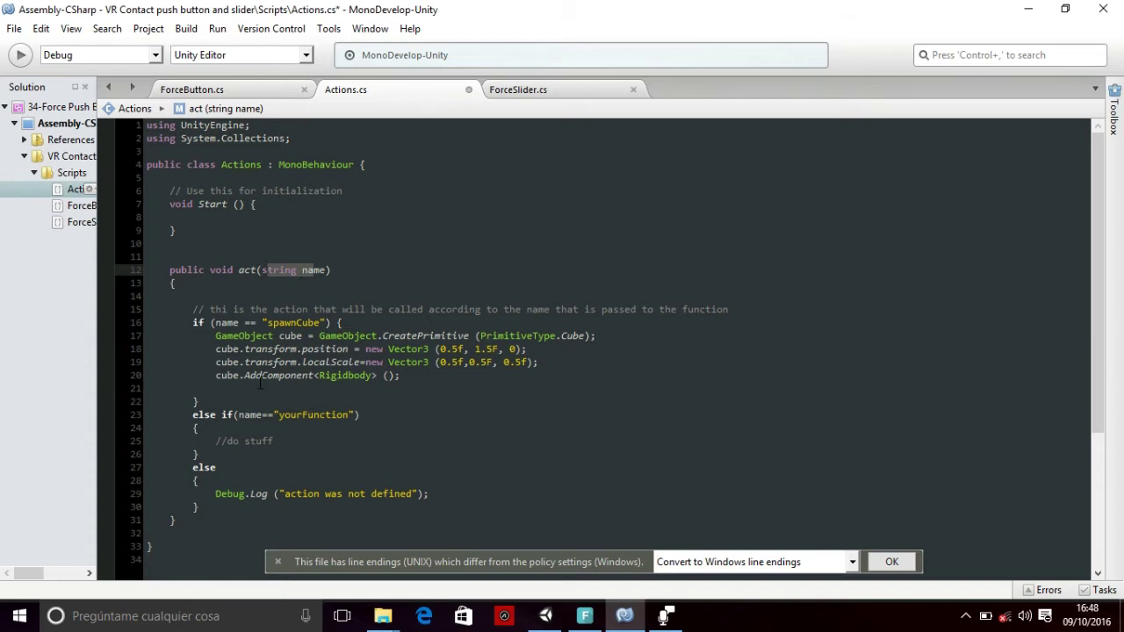
click(296, 445)
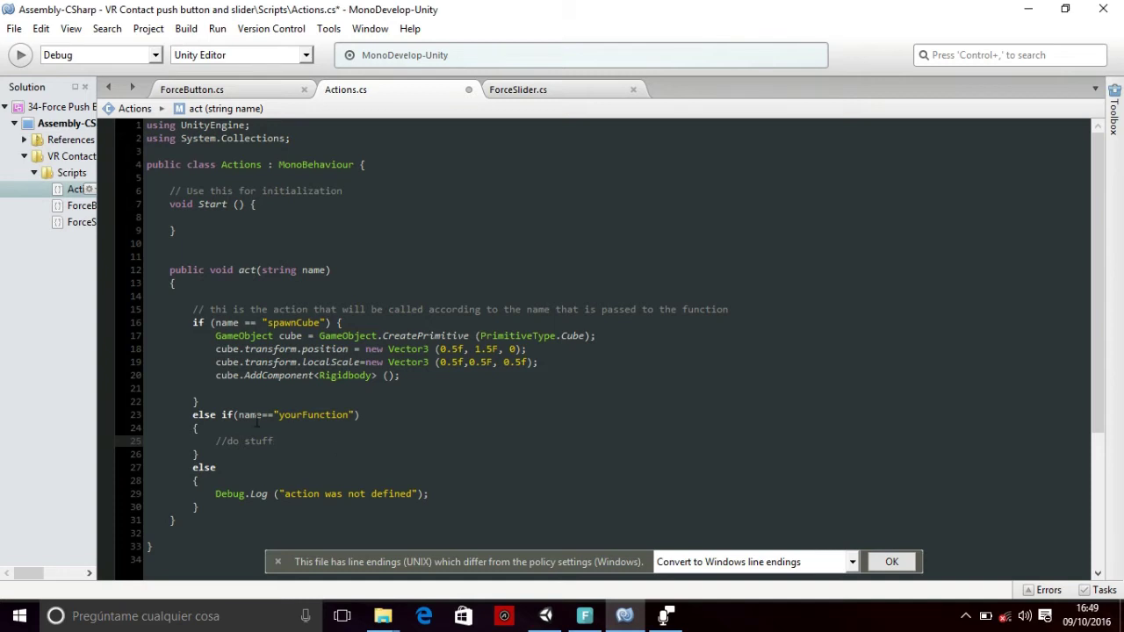
click(189, 89)
Step: Highlight the actions.act(actionName) call in ForceButton.cs, then return to Unity
click(288, 416)
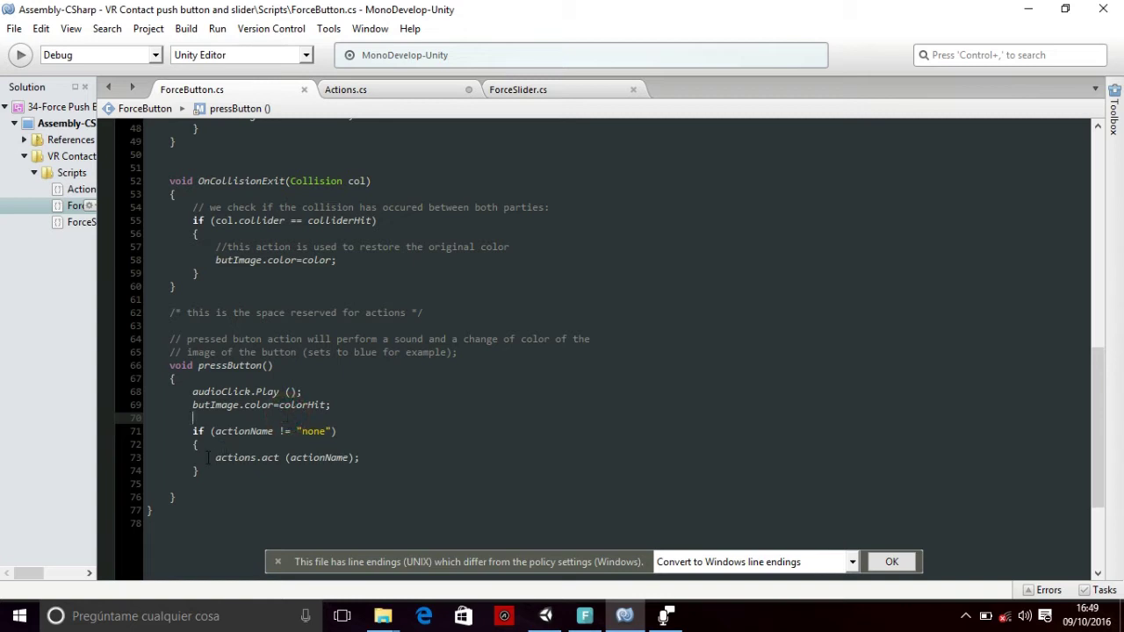
drag(208, 457, 375, 458)
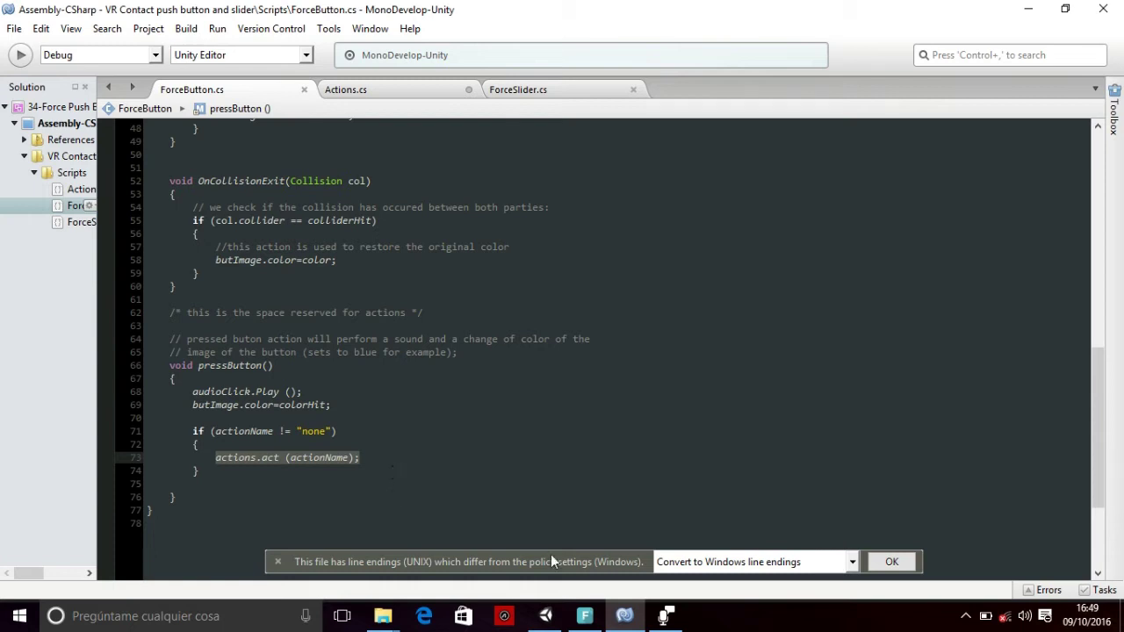
click(546, 616)
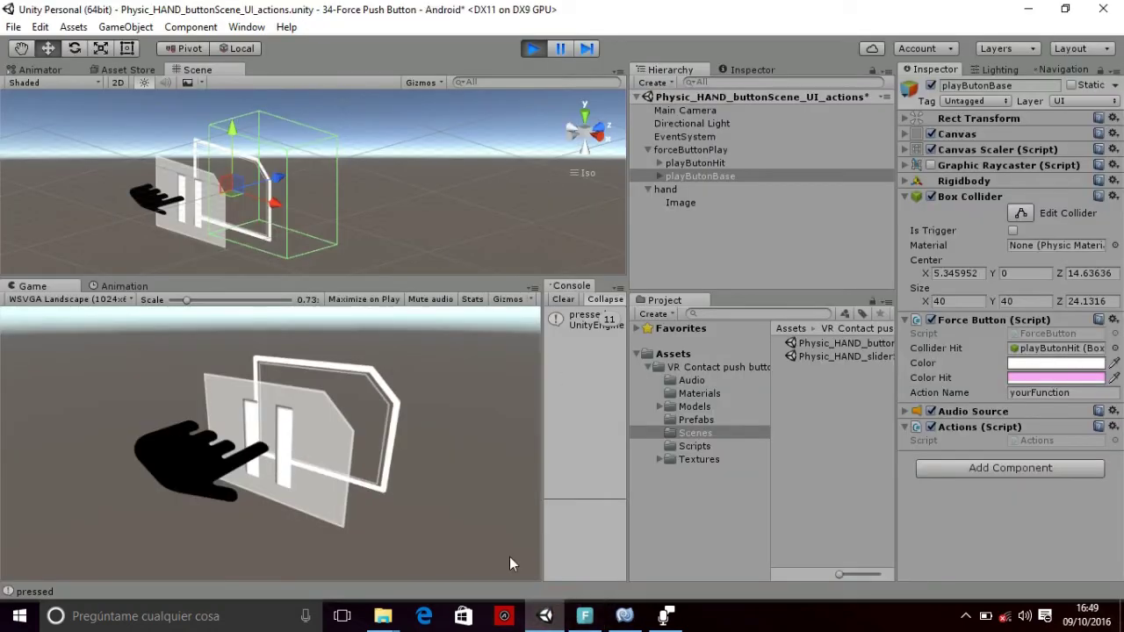
Step: Stop play mode and open Physic_HAND_sliderScene_UI_actions from Assets > Scenes, choosing Don't Save
click(532, 49)
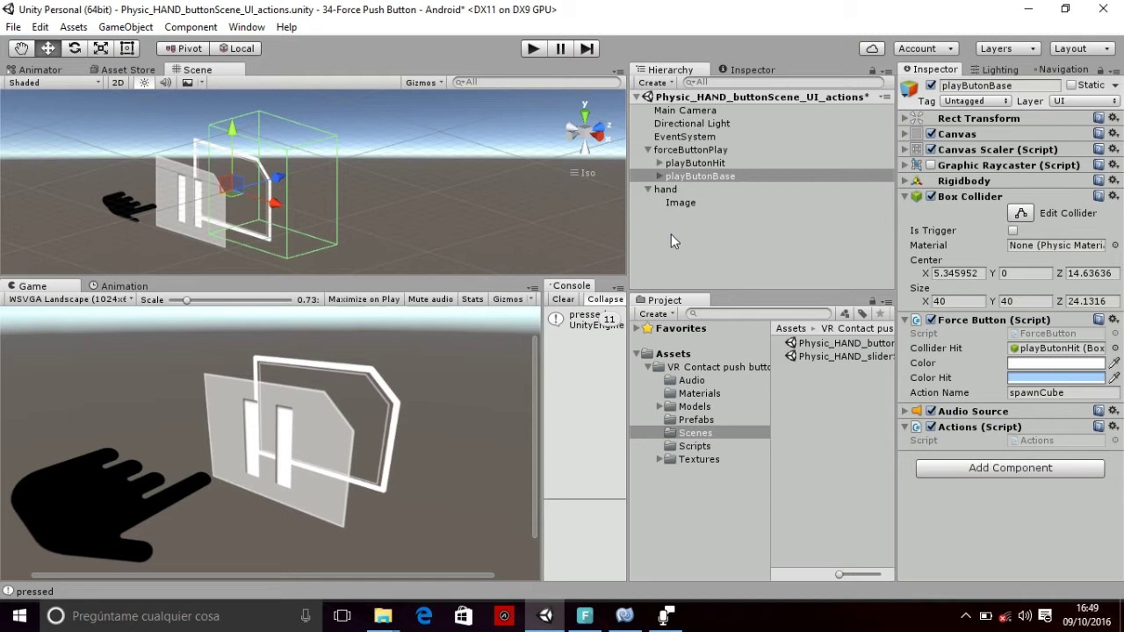
click(703, 434)
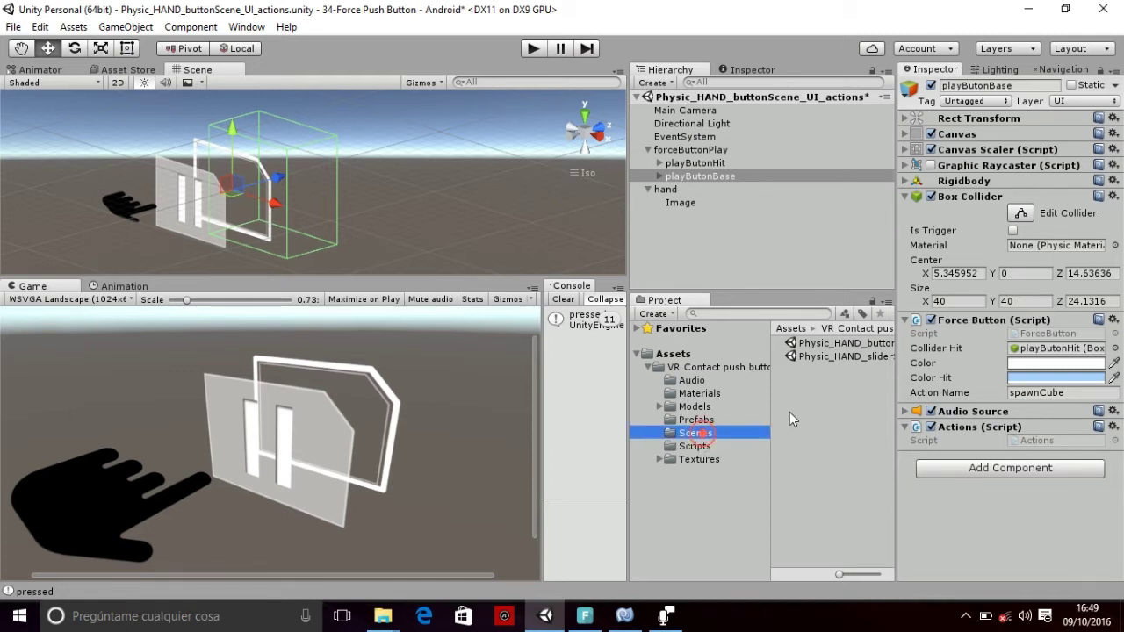
click(826, 356)
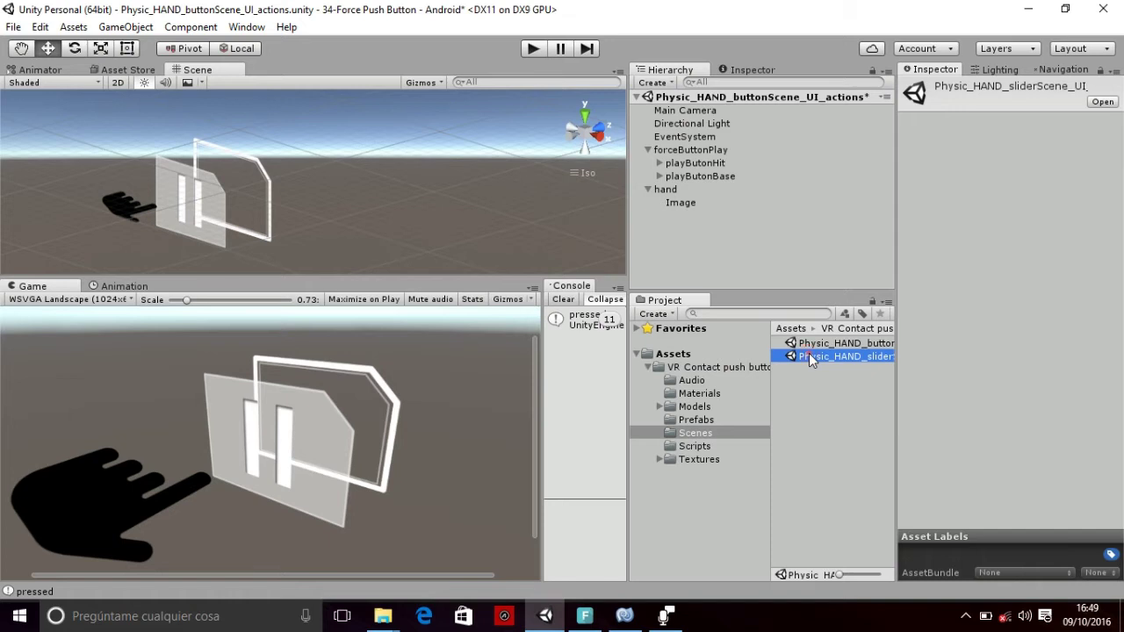
double_click(825, 357)
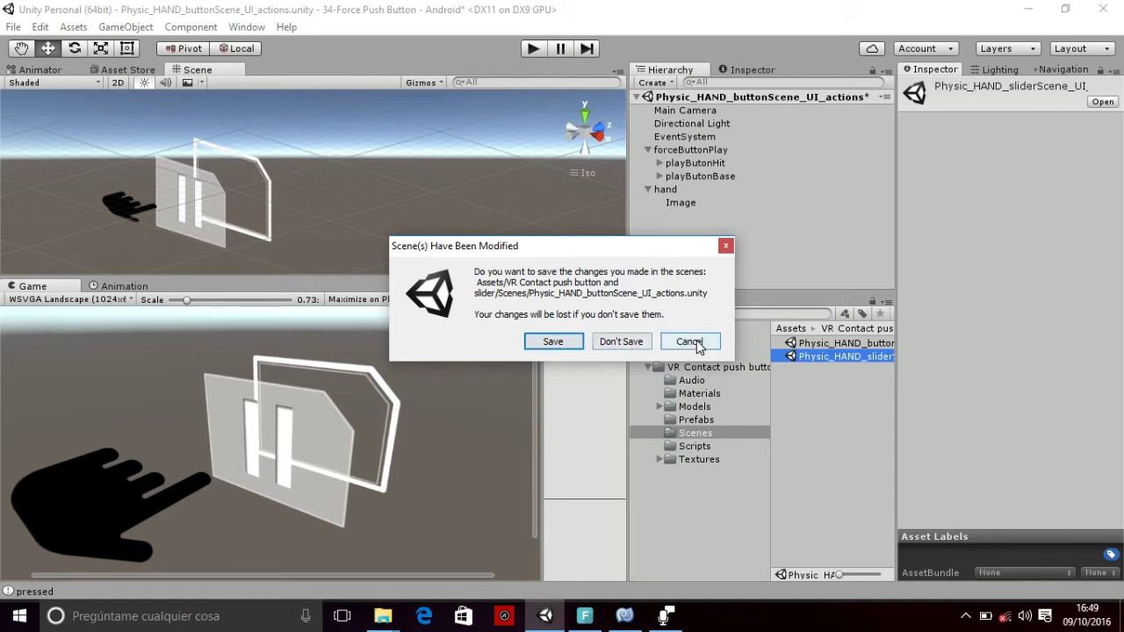
click(620, 342)
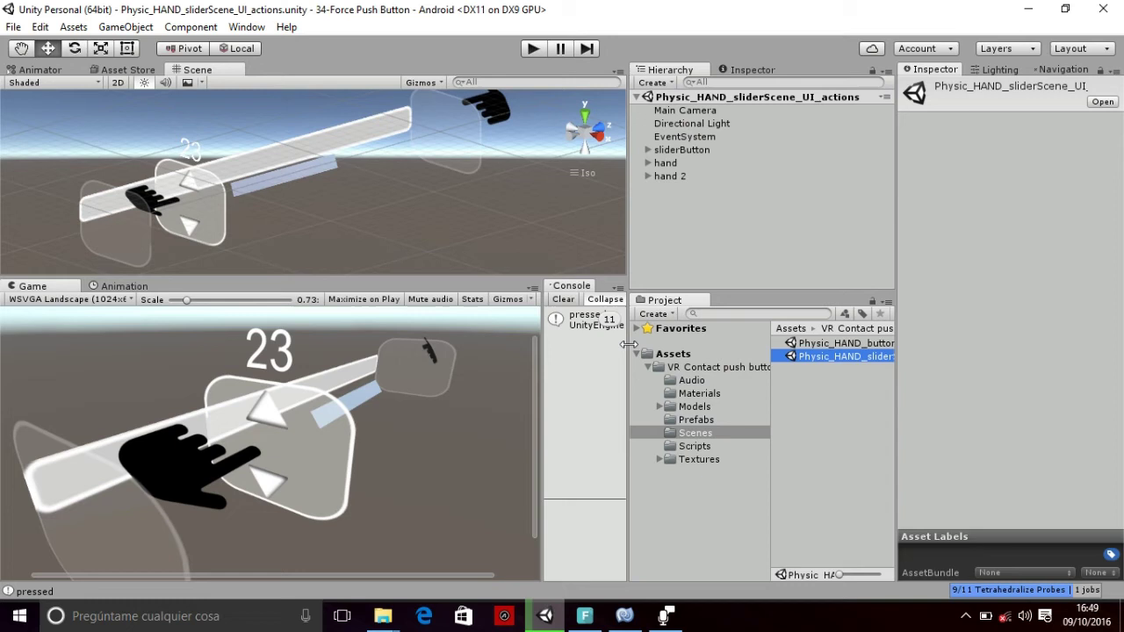
Step: Play the slider scene, push the slider to 100 with hand, then to 0 with hand 2
click(531, 49)
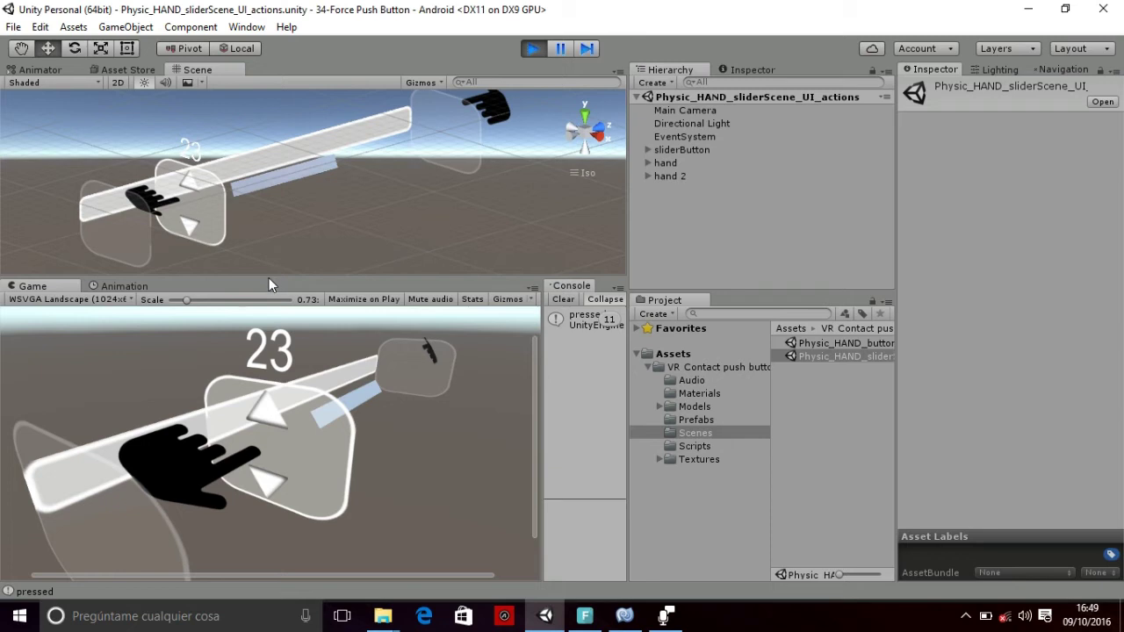
click(666, 164)
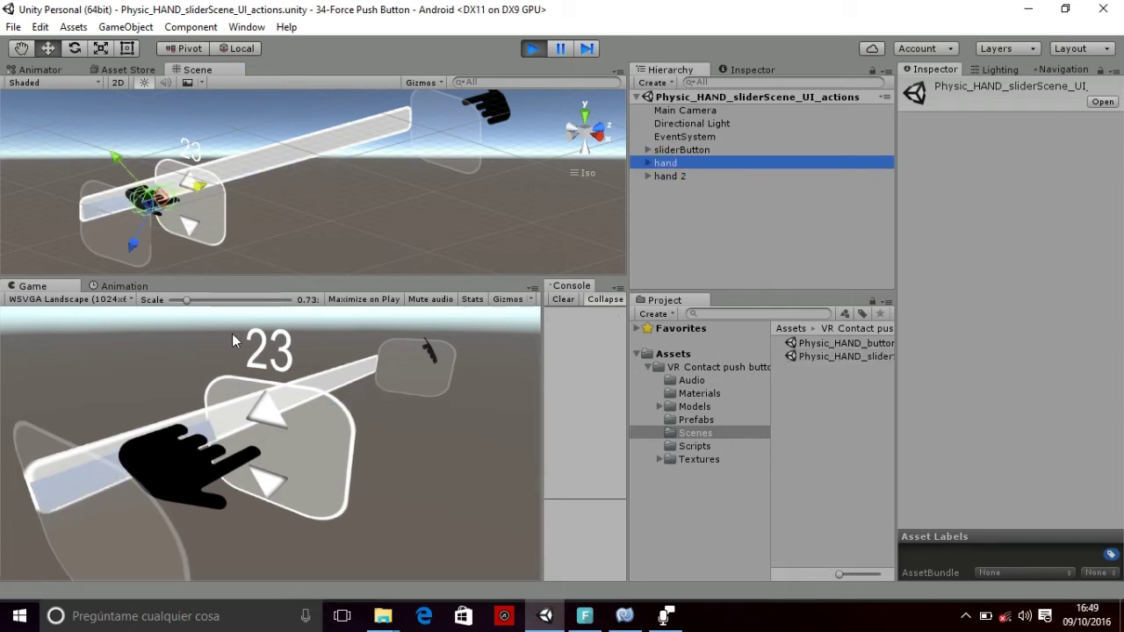
drag(211, 193, 477, 112)
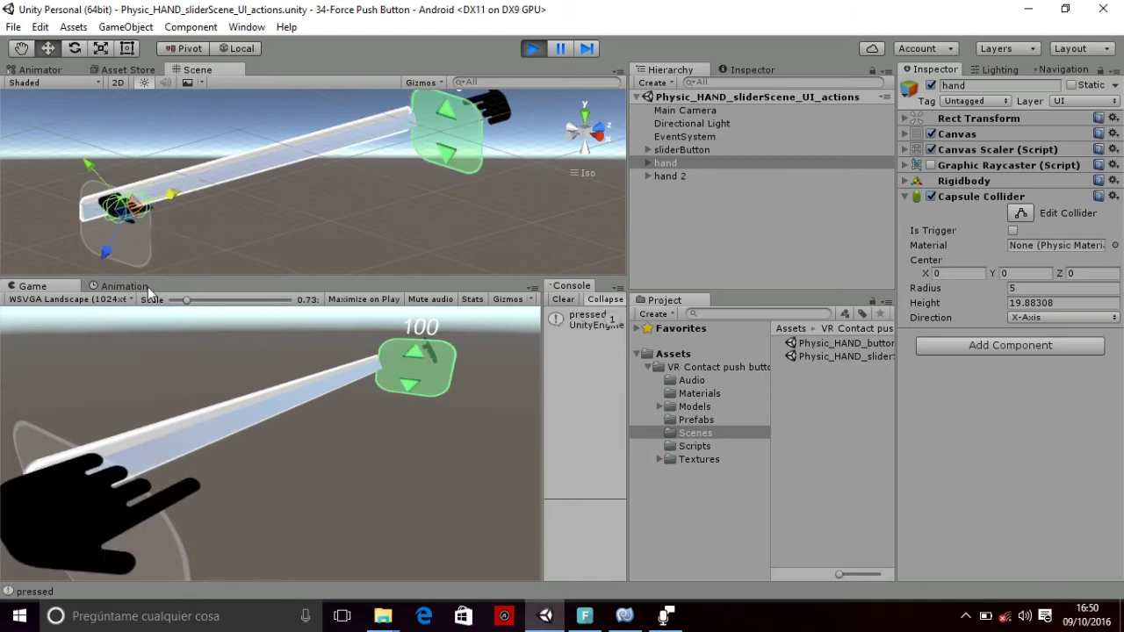
click(676, 176)
drag(443, 115, 172, 255)
Step: Expand sliderButton, toggle sliderBack's Box Collider off and on, and select slider_hit
click(682, 149)
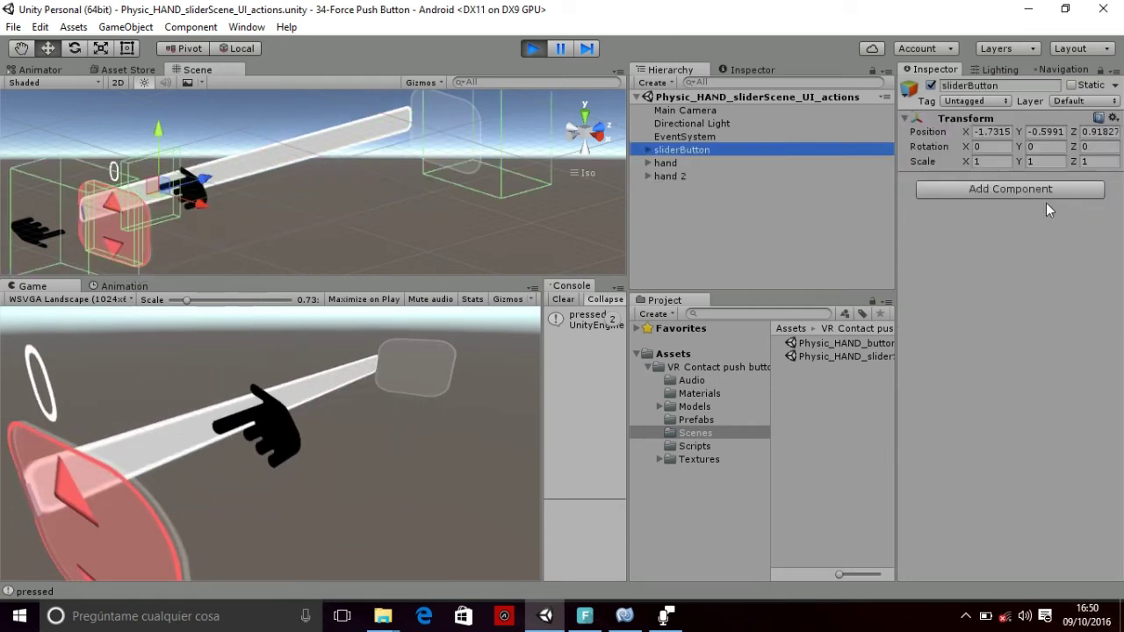
click(646, 150)
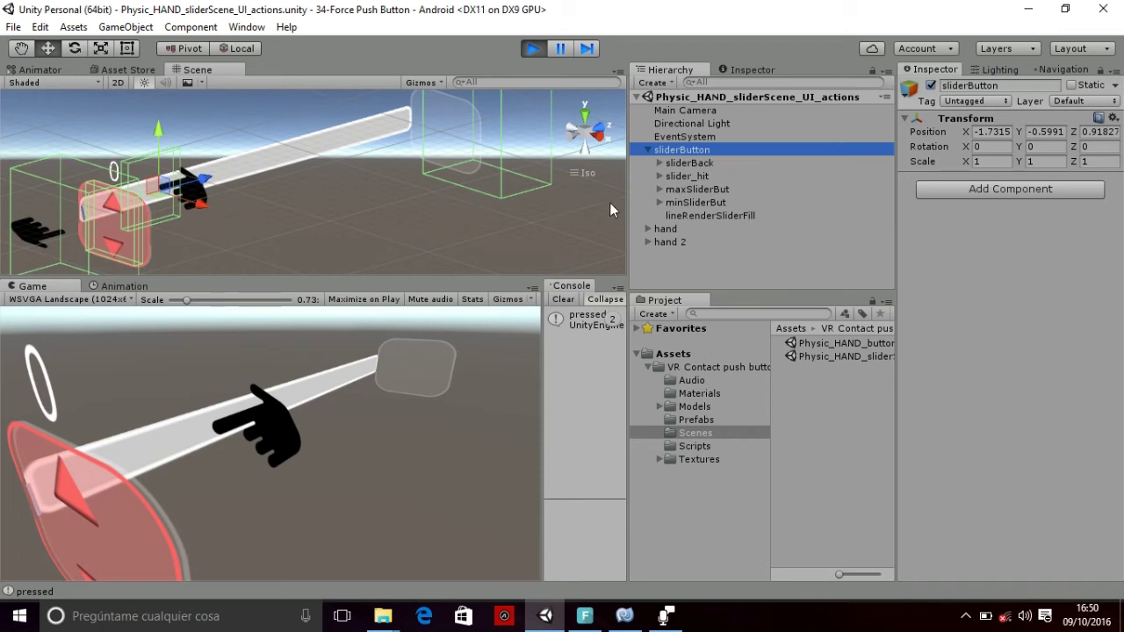
click(683, 164)
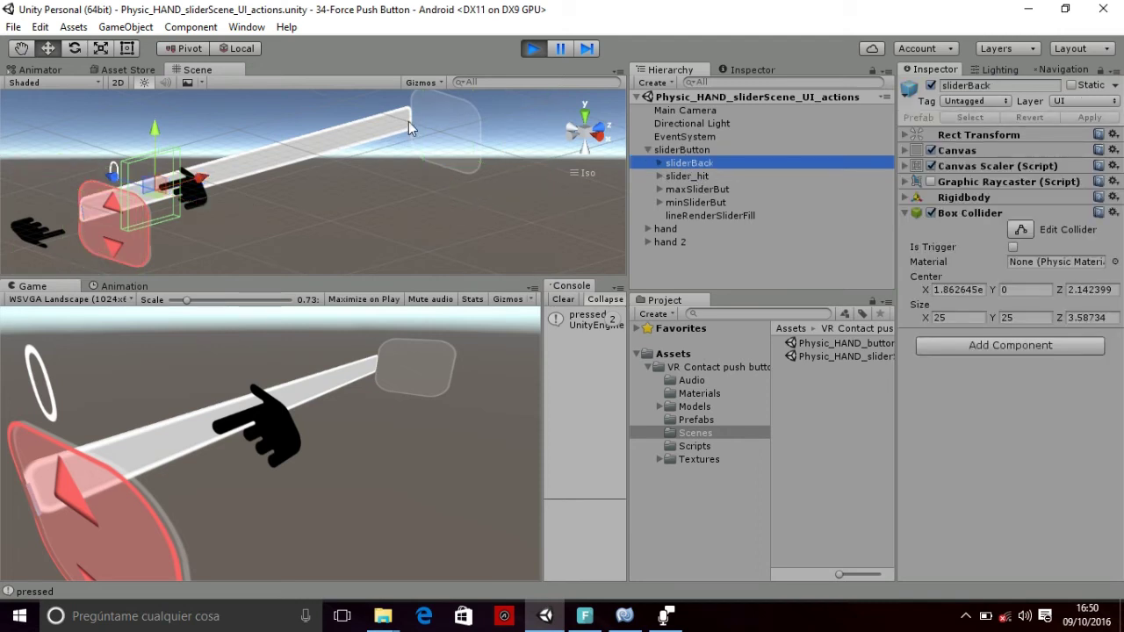
click(931, 214)
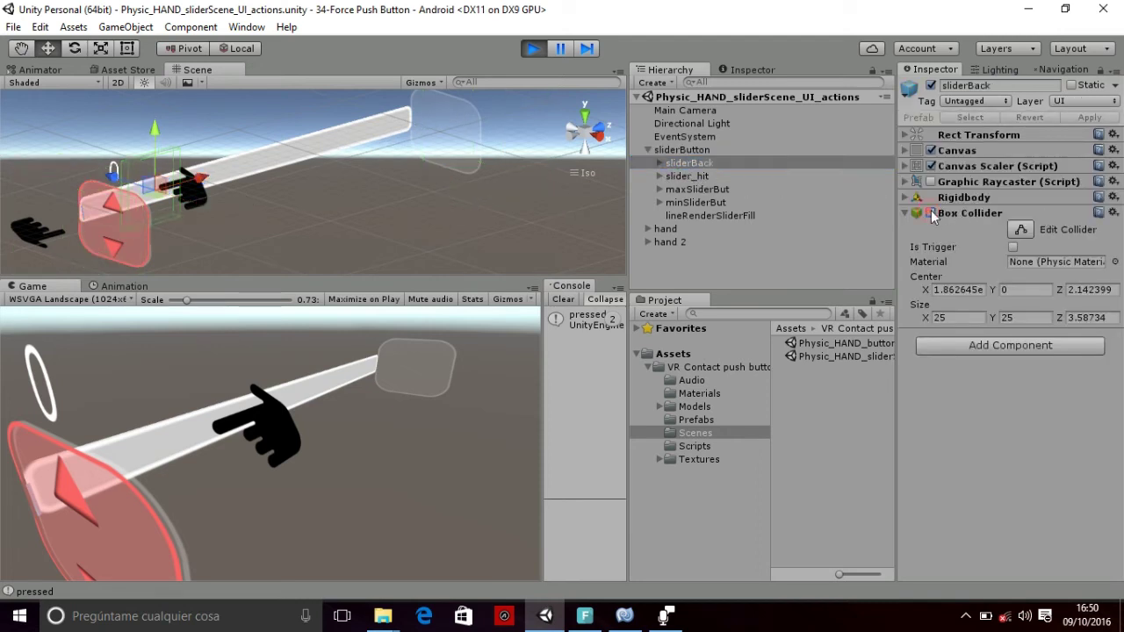
click(930, 212)
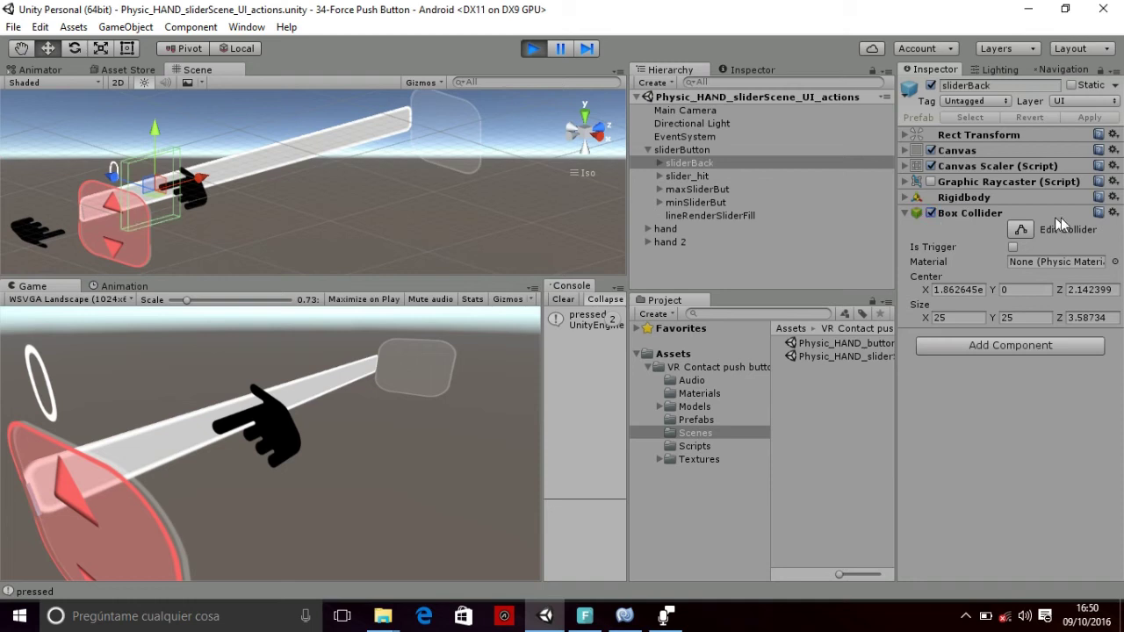
click(681, 176)
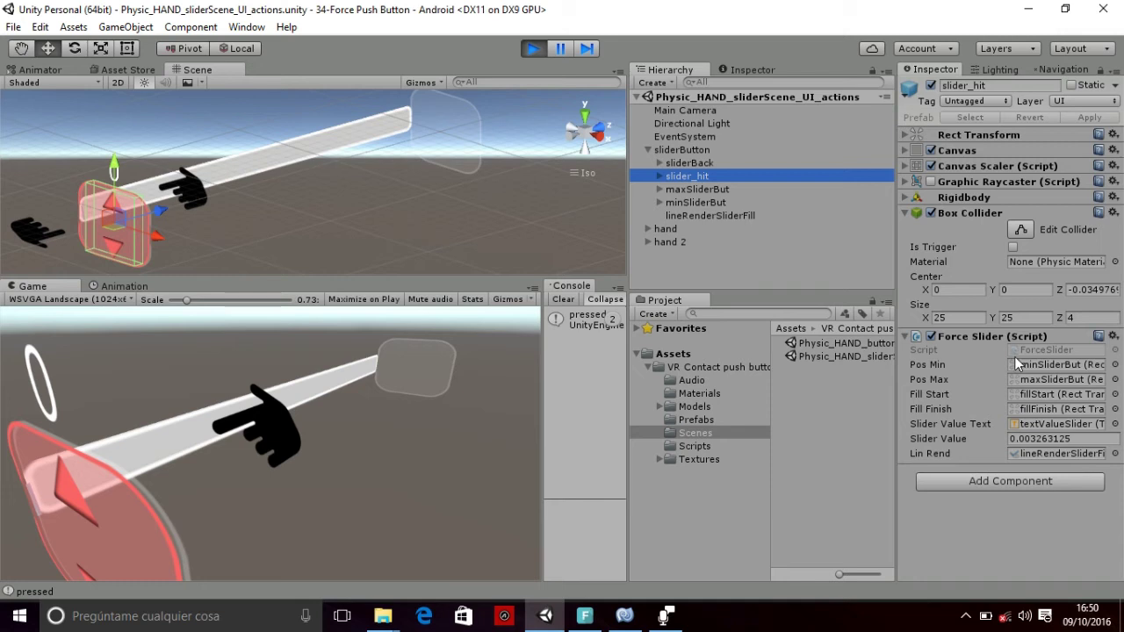
Step: Locate the Pos Min/Max and Fill Start/Finish objects, then move the hand so the slider reads 29
click(1018, 365)
click(1031, 377)
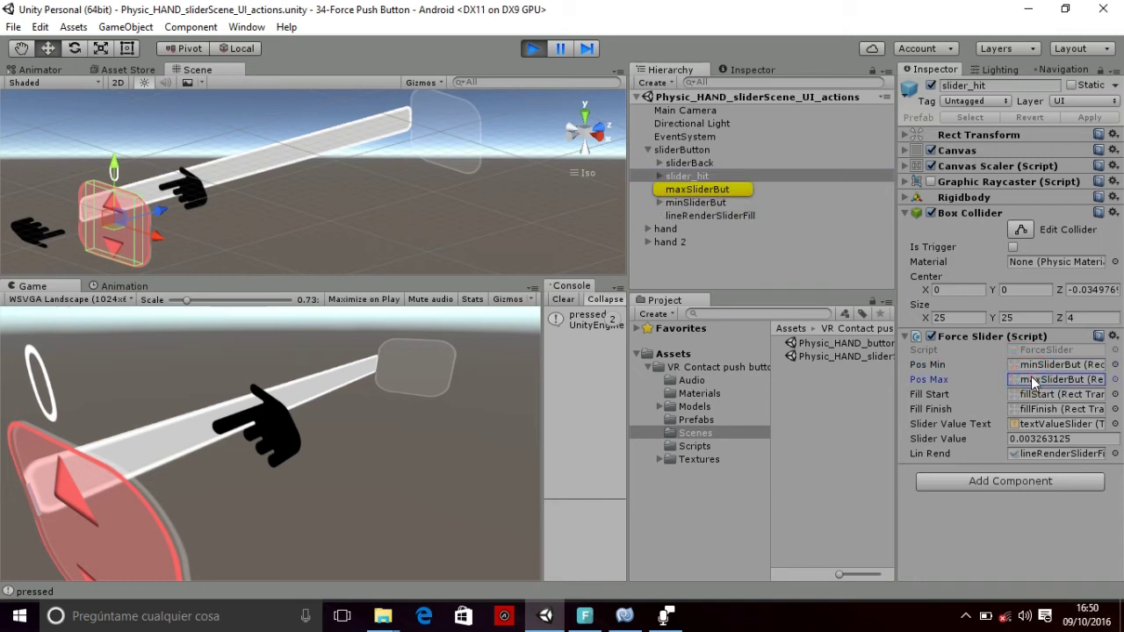
click(1033, 394)
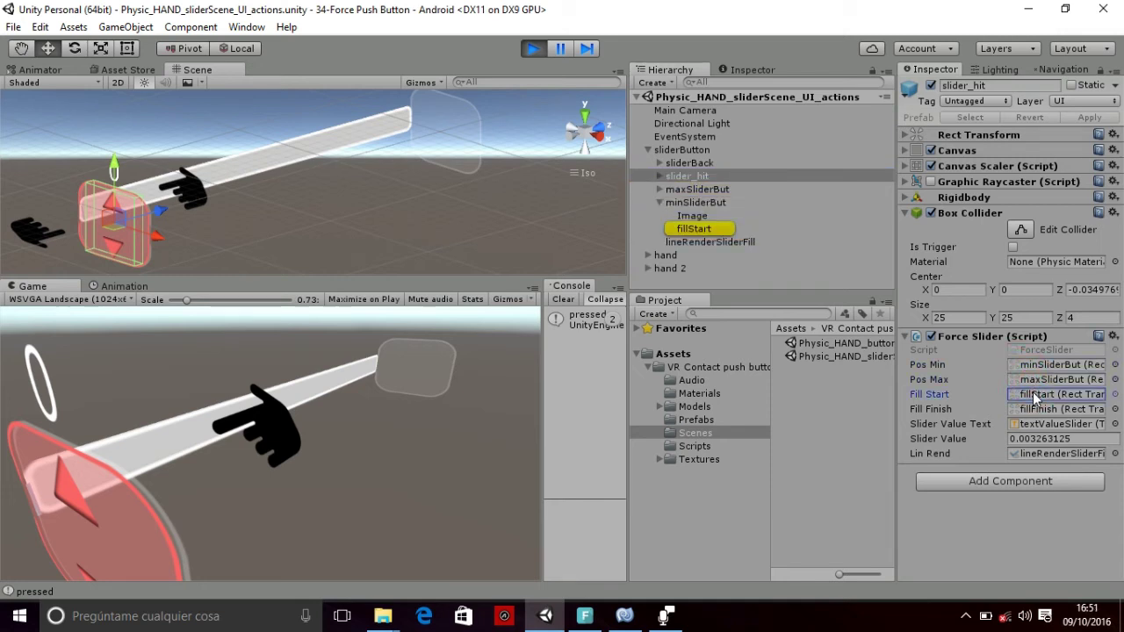
click(1037, 408)
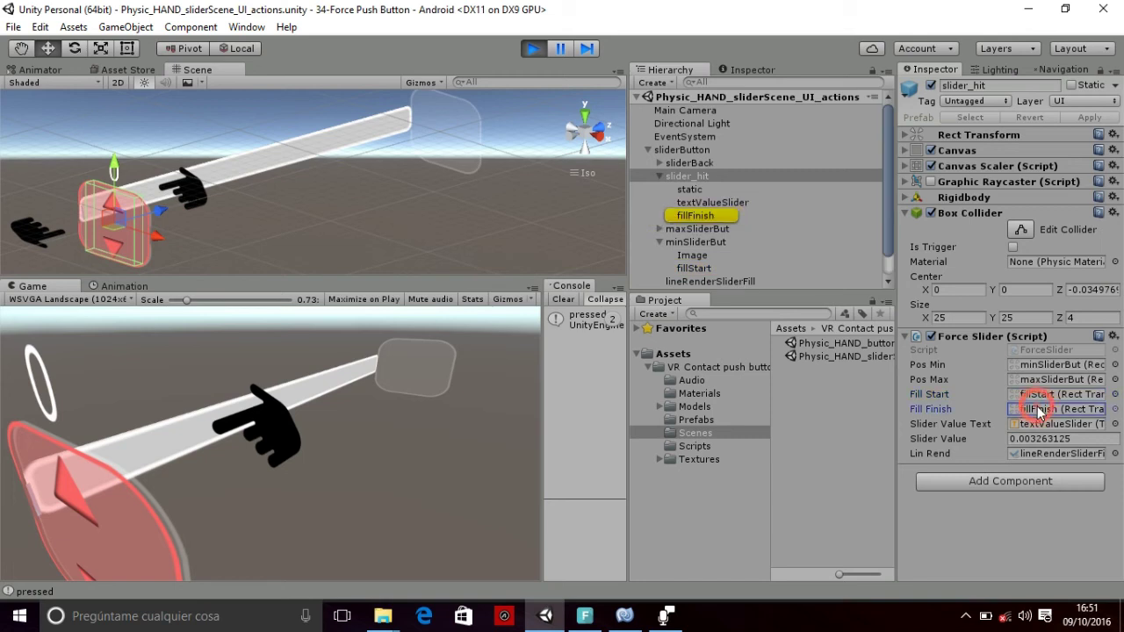
click(688, 217)
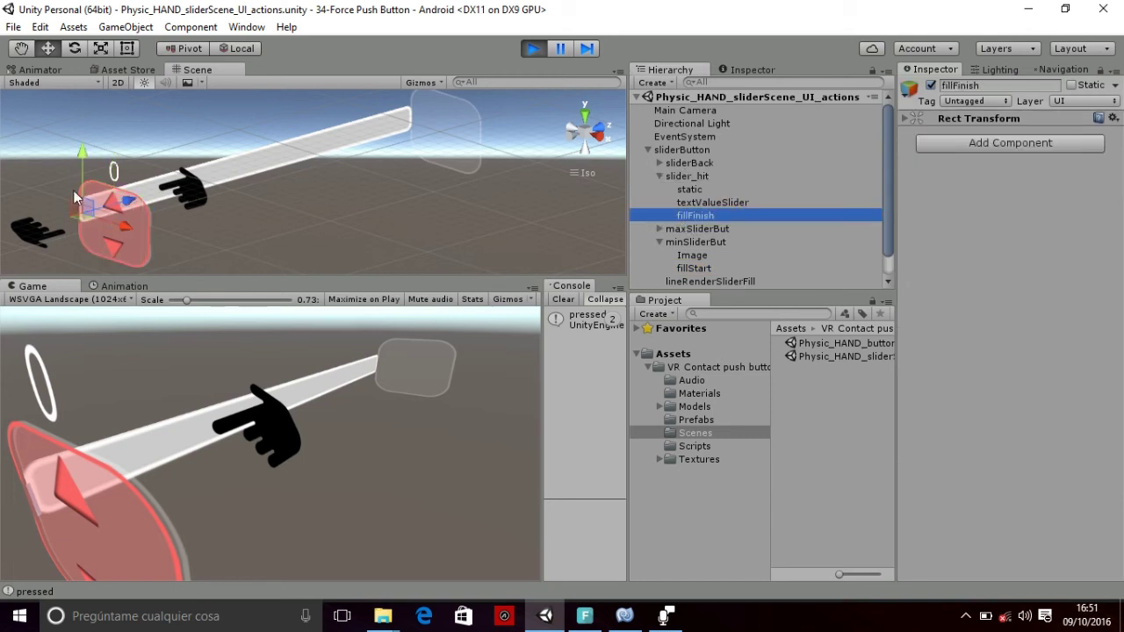
ctrl+click(701, 268)
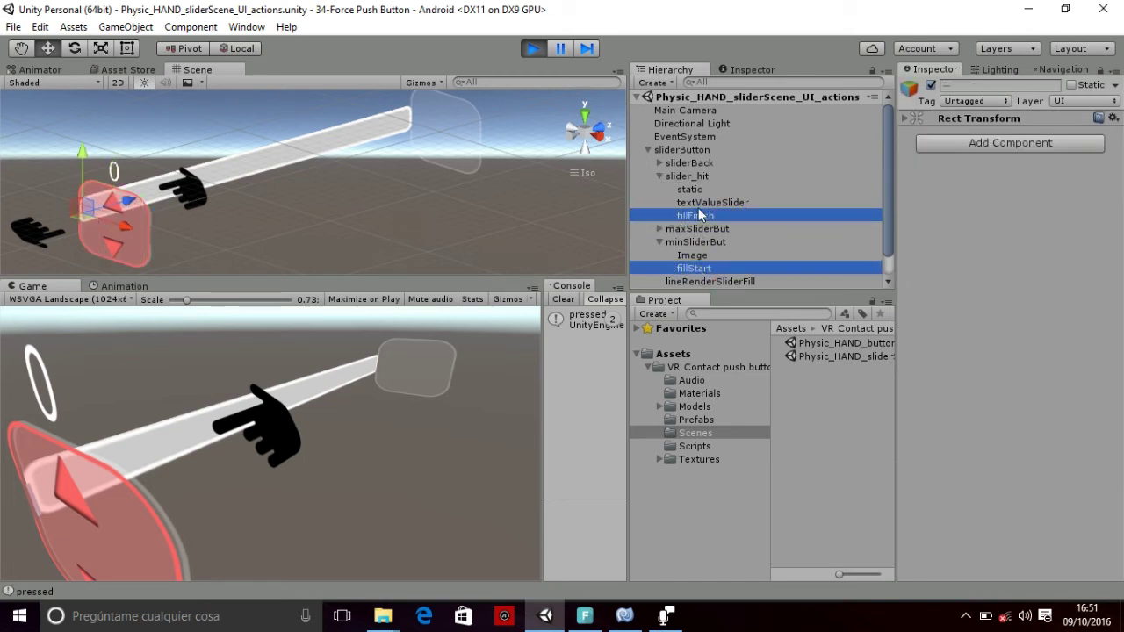
scroll(691, 230, down, 1)
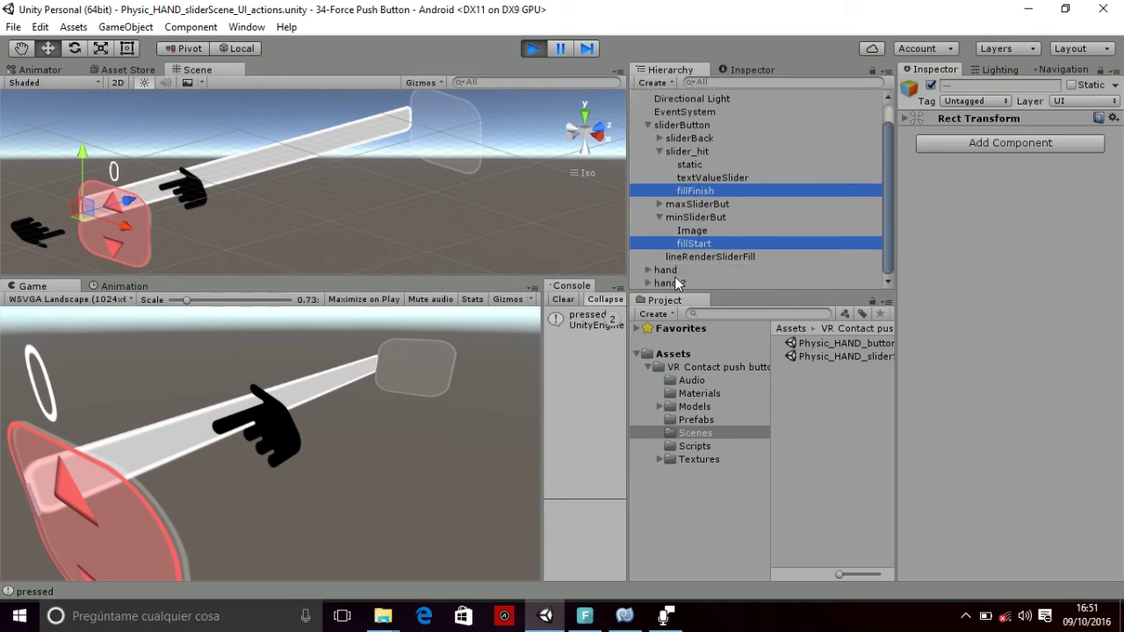
drag(86, 217, 202, 225)
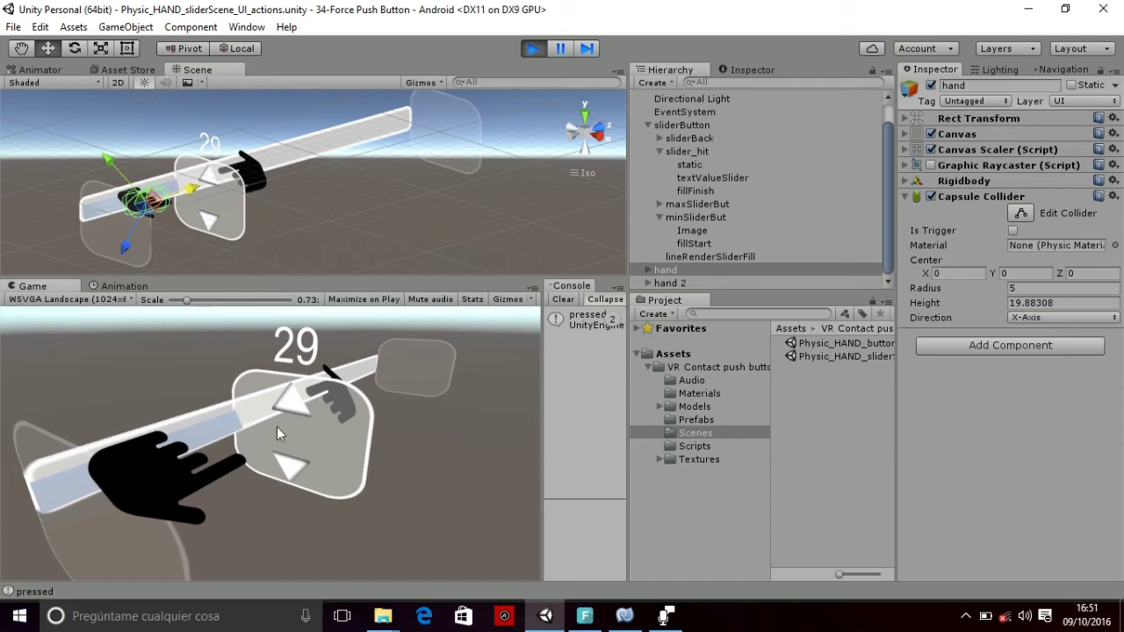
Step: Open ForceSlider.cs and highlight line 30 that computes sliderValue
click(624, 616)
click(522, 89)
drag(187, 283, 666, 283)
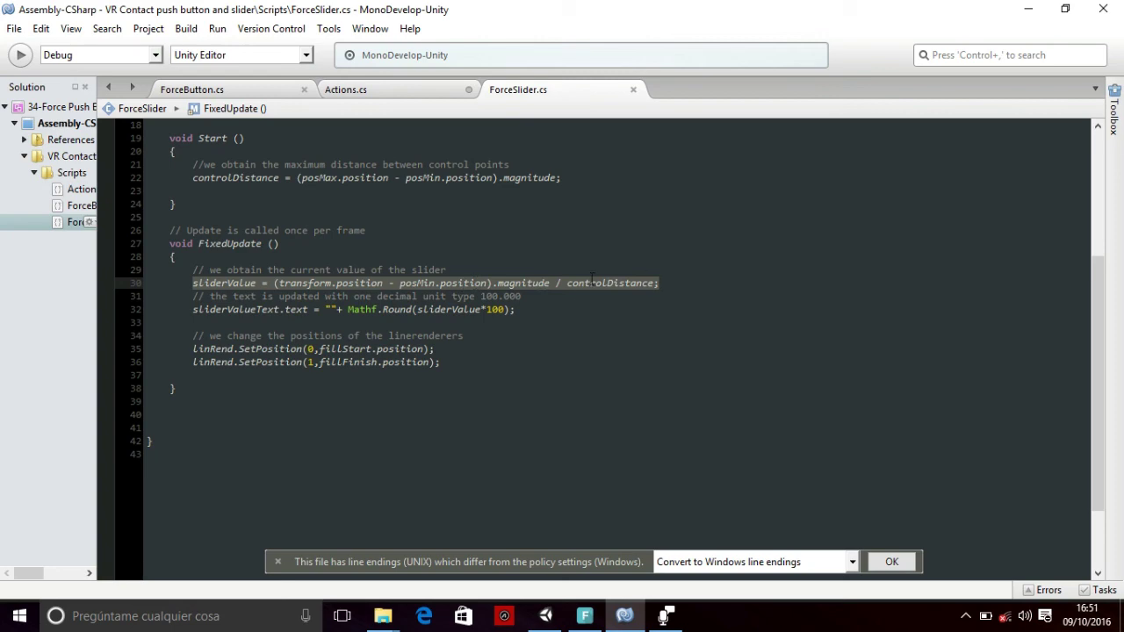
Step: Bring the Unity Editor back to the front, with the slider scene still playing at 29
click(547, 616)
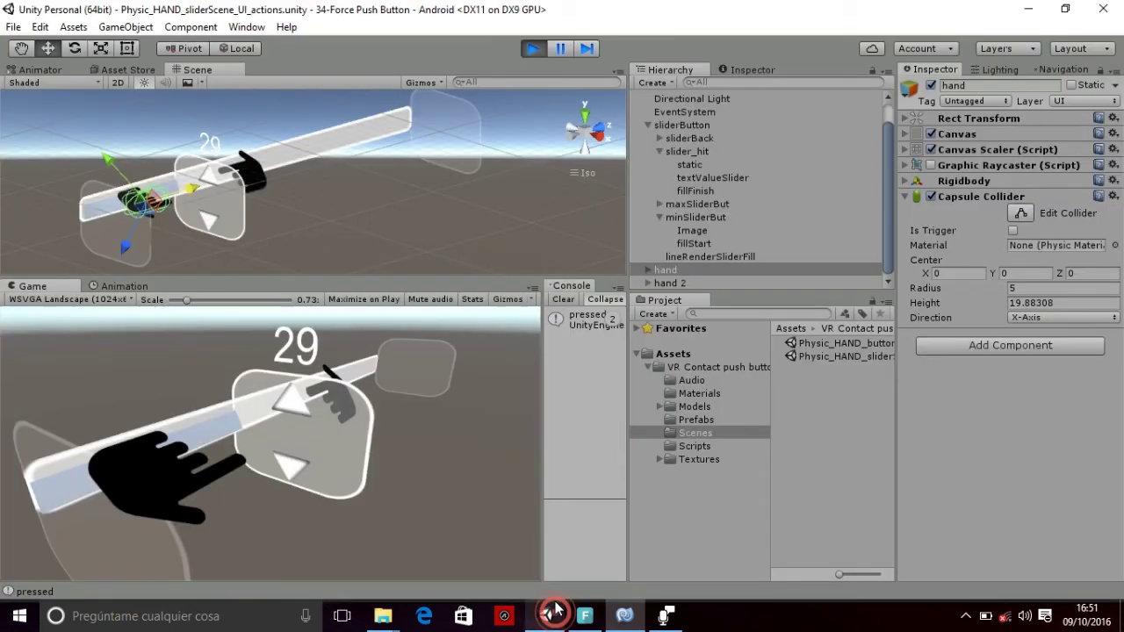